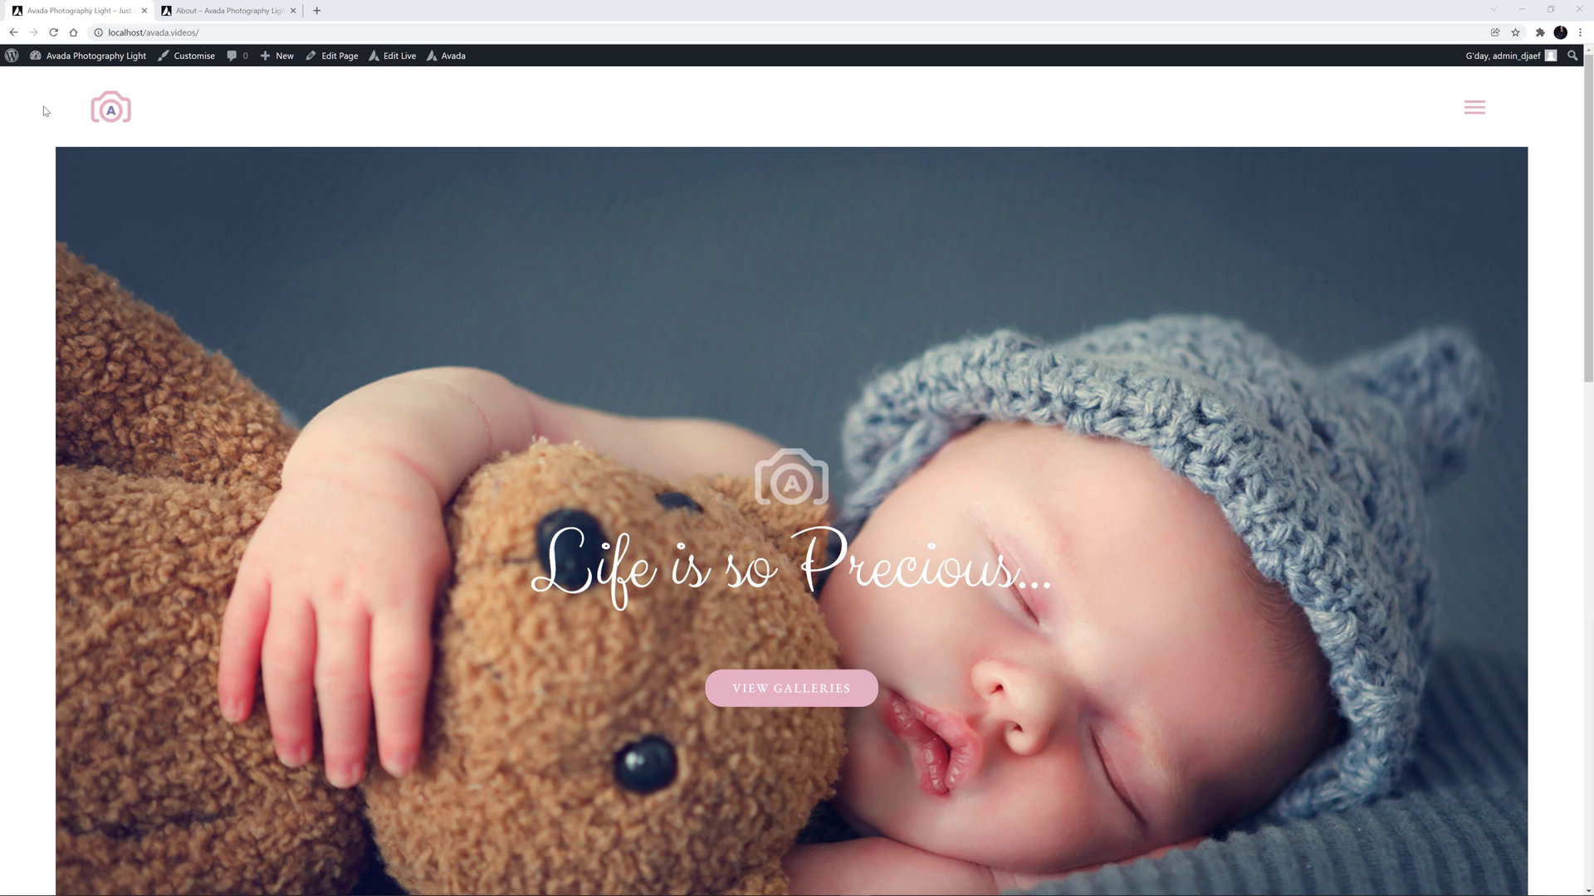
On the About page, add a Flickr element to the empty bottom container
{"action": "left_click", "coordinate": [214, 10]}
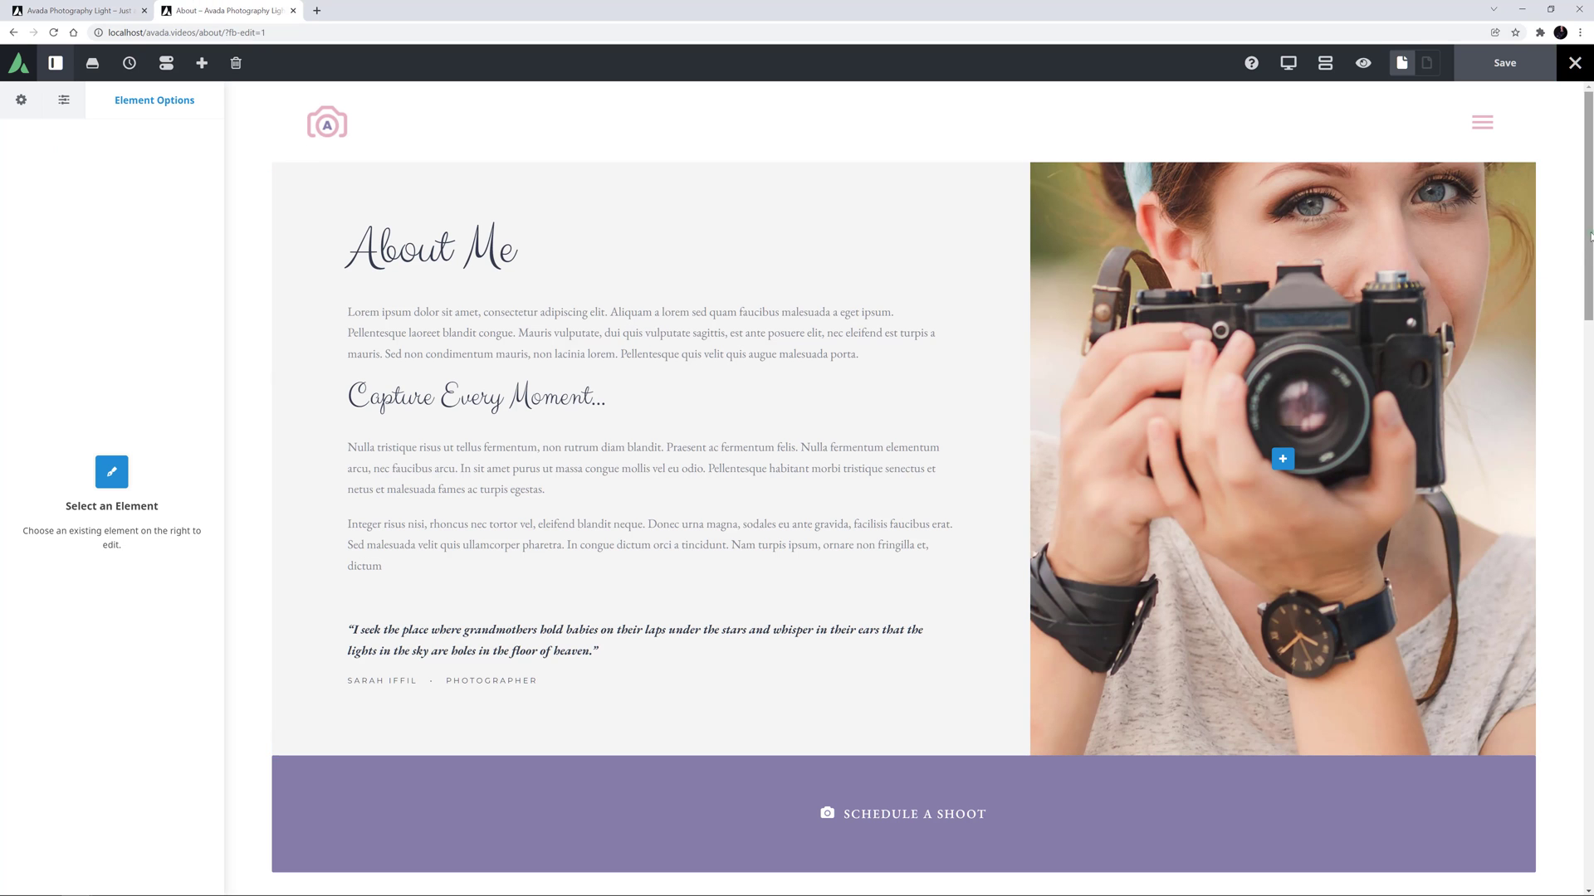
{"action": "left_click_drag", "start_coordinate": [1589, 252], "coordinate": [1589, 812]}
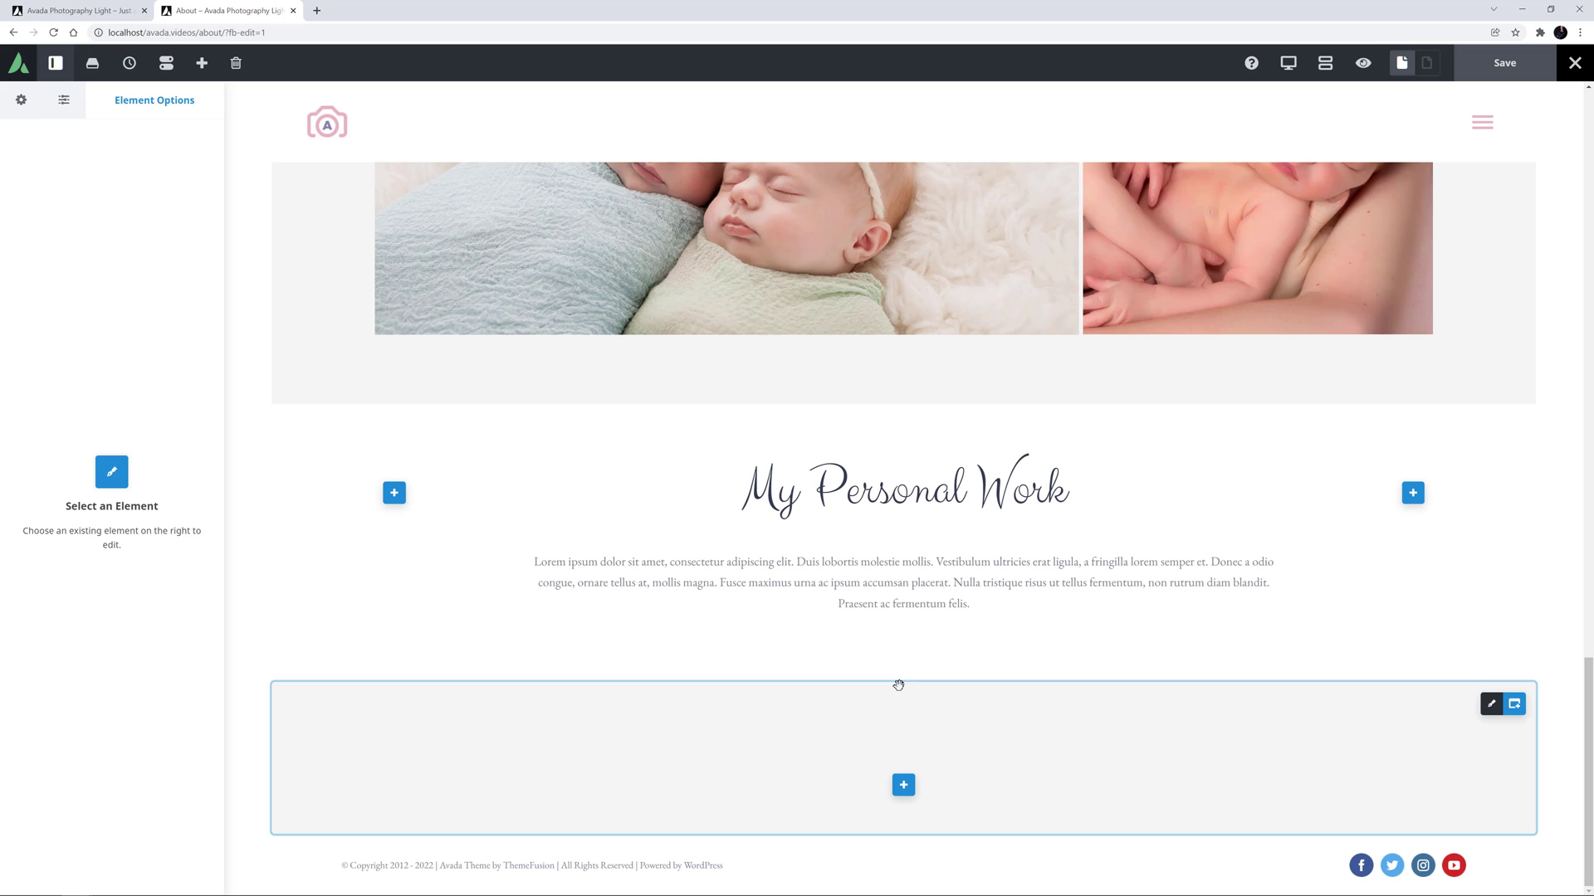
{"action": "left_click", "coordinate": [903, 785]}
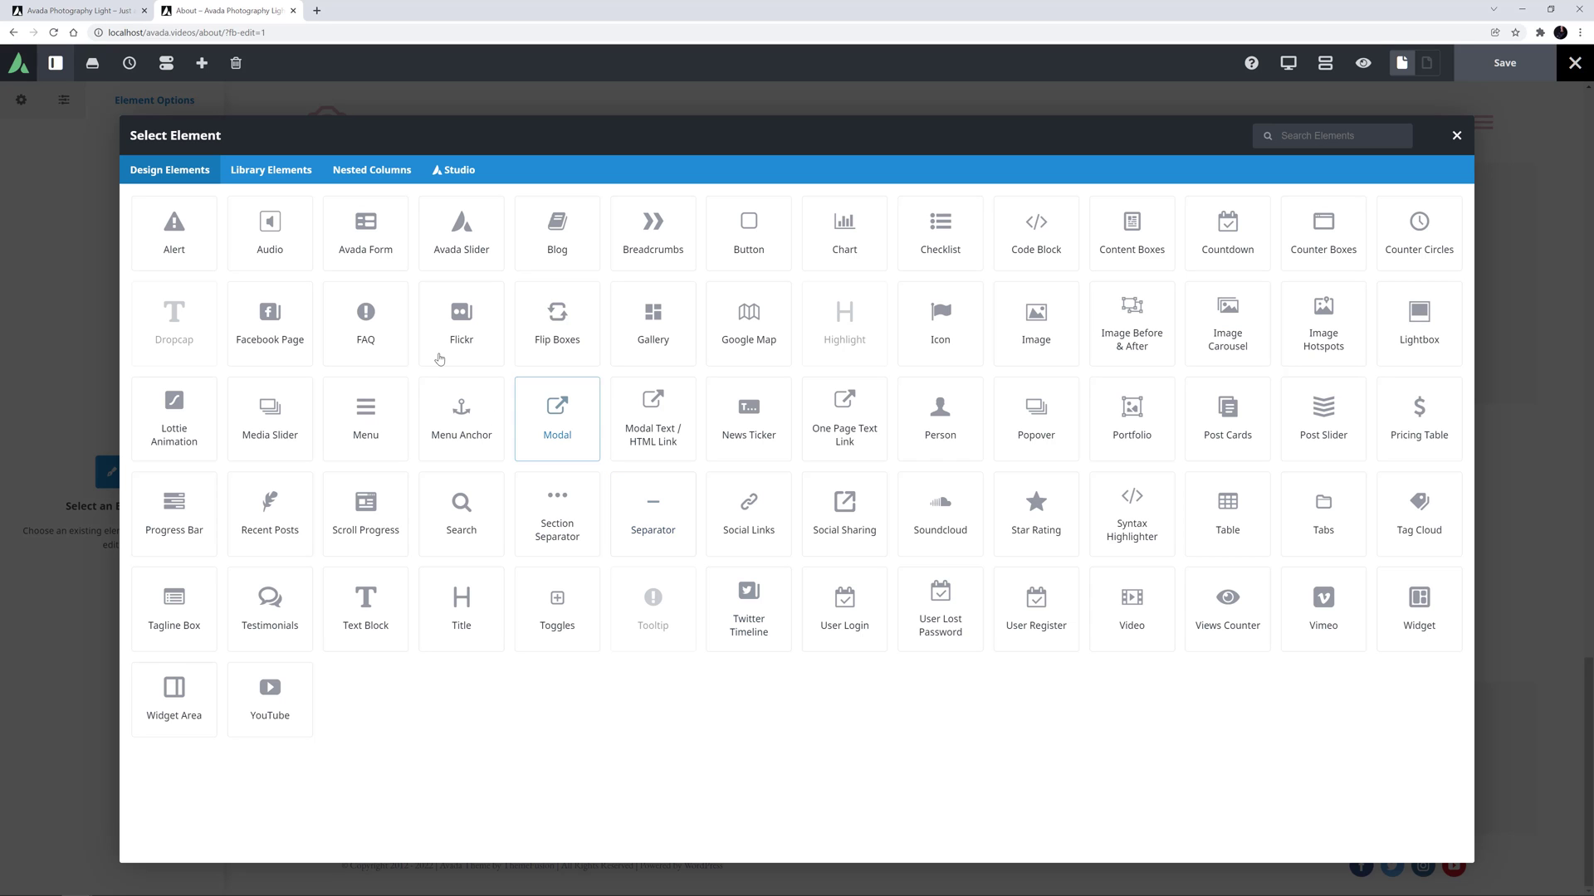
{"action": "left_click", "coordinate": [448, 319]}
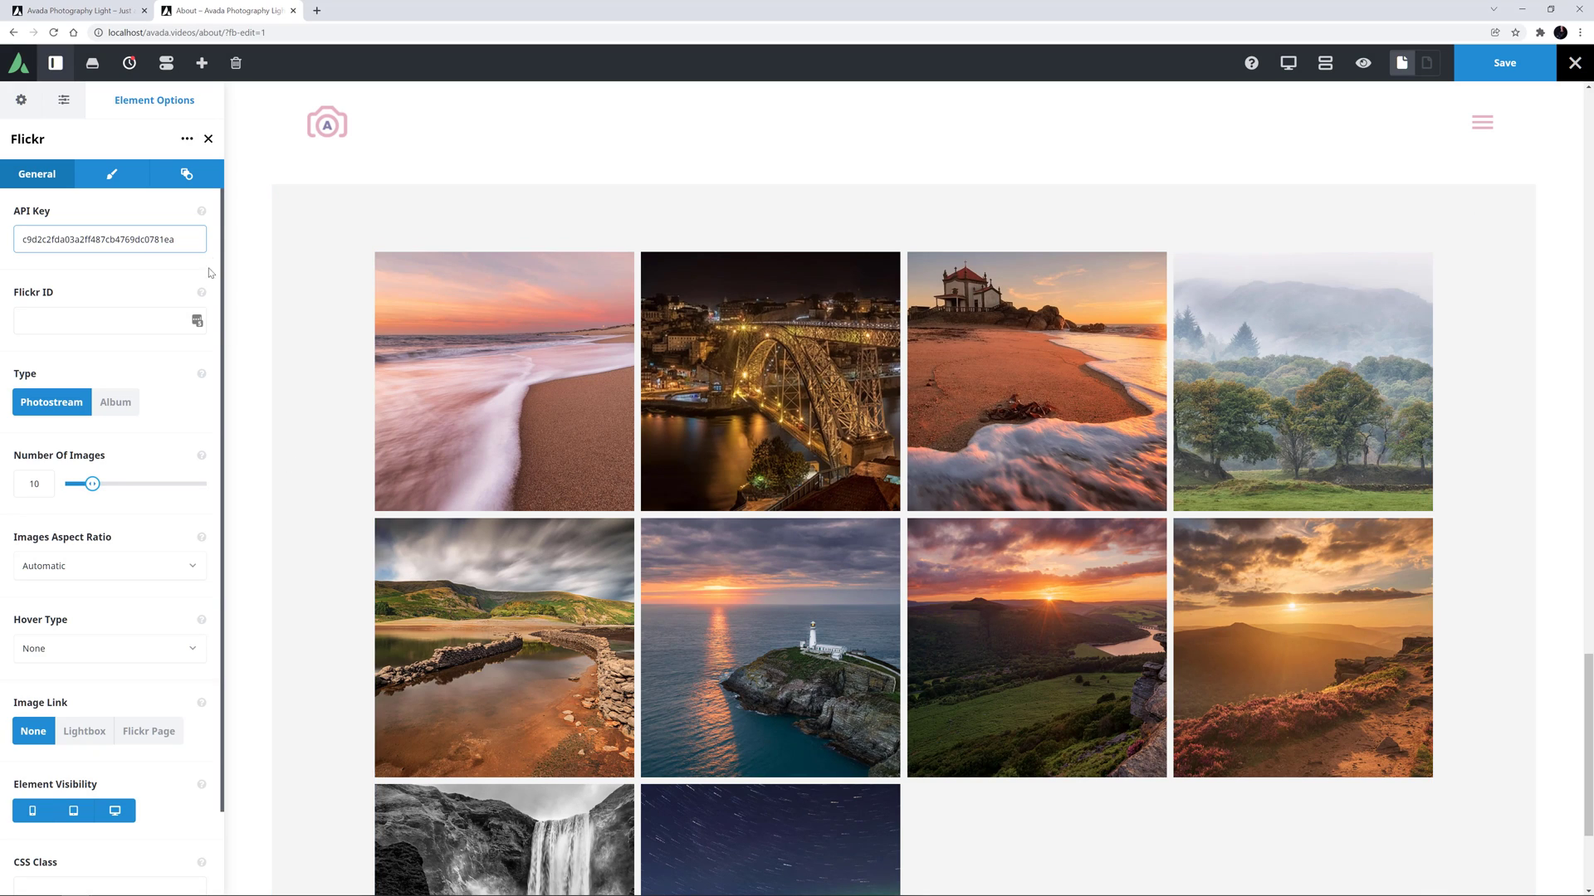
Review the API Key and Flickr ID help notes, then paste the Flickr user ID
{"action": "left_click", "coordinate": [202, 214]}
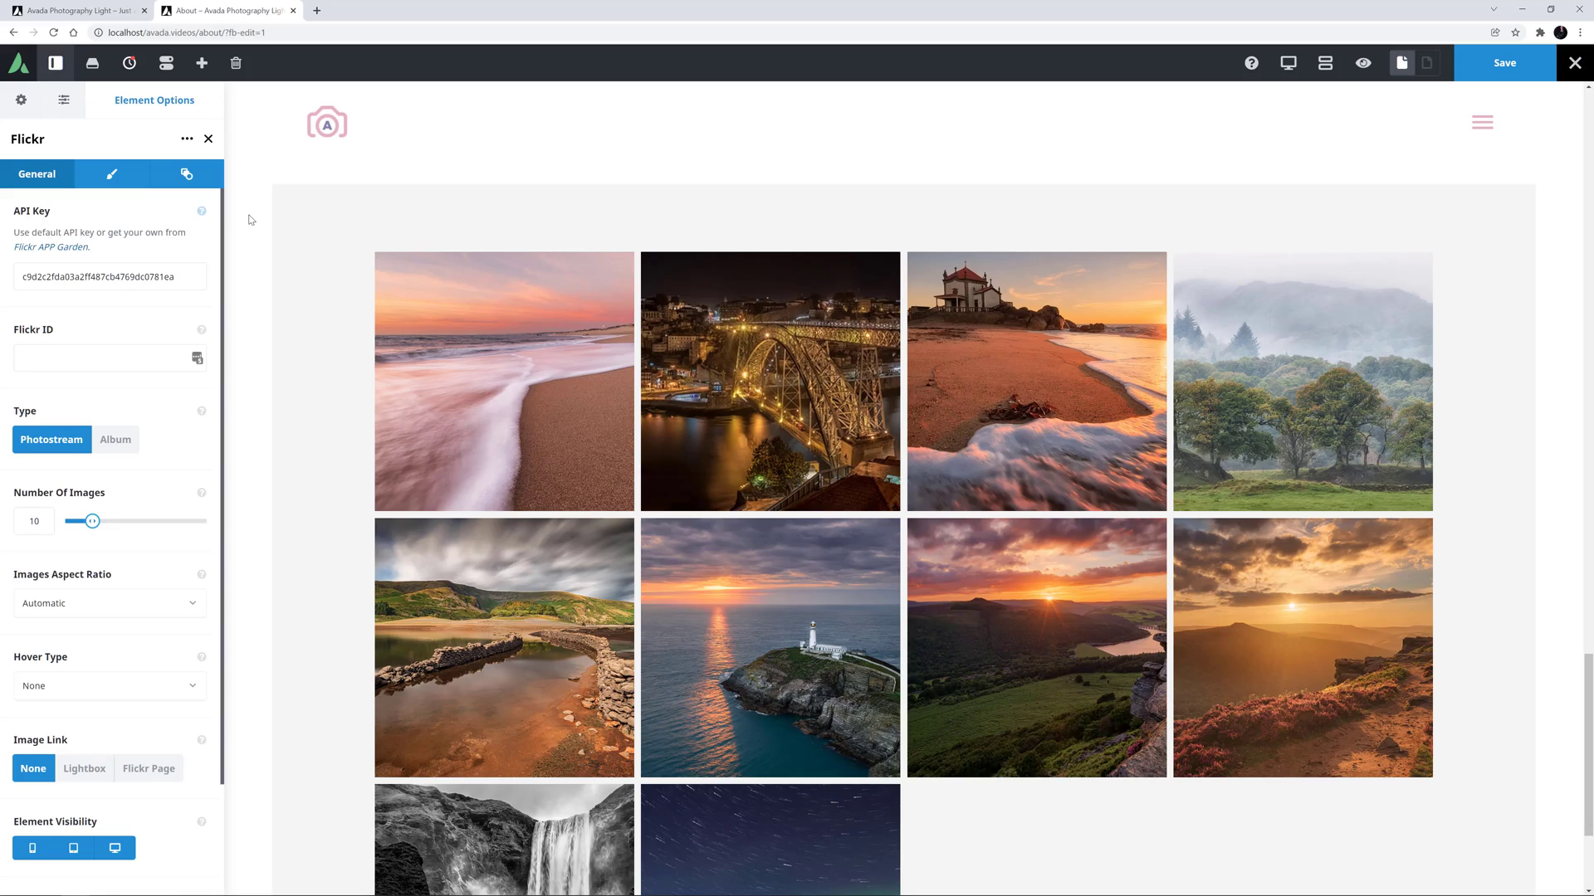
{"action": "left_click", "coordinate": [202, 213]}
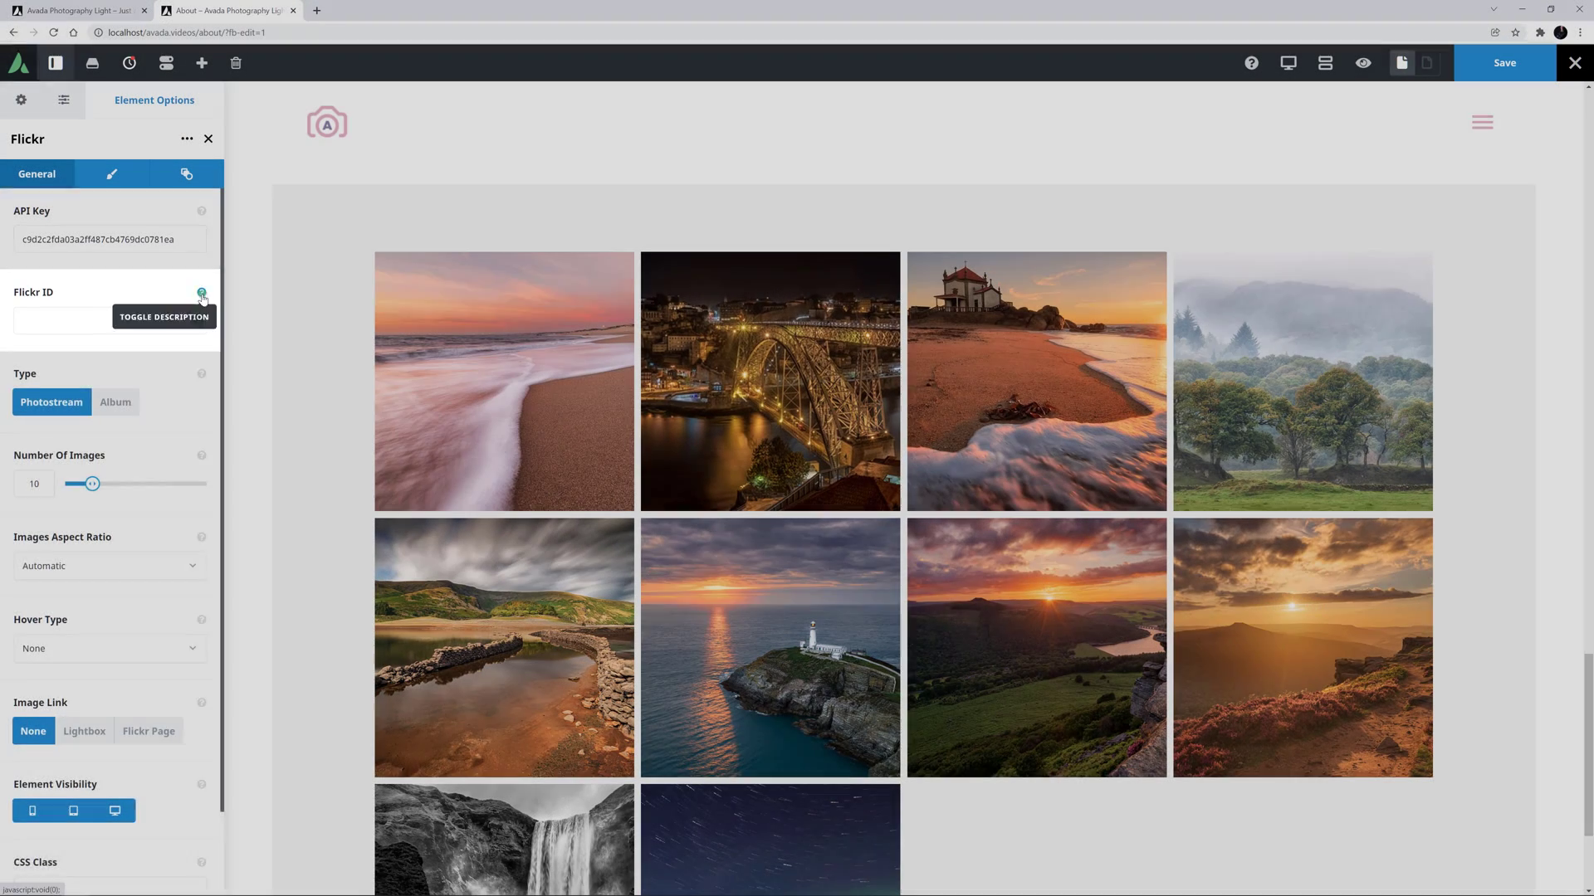
{"action": "left_click", "coordinate": [201, 292]}
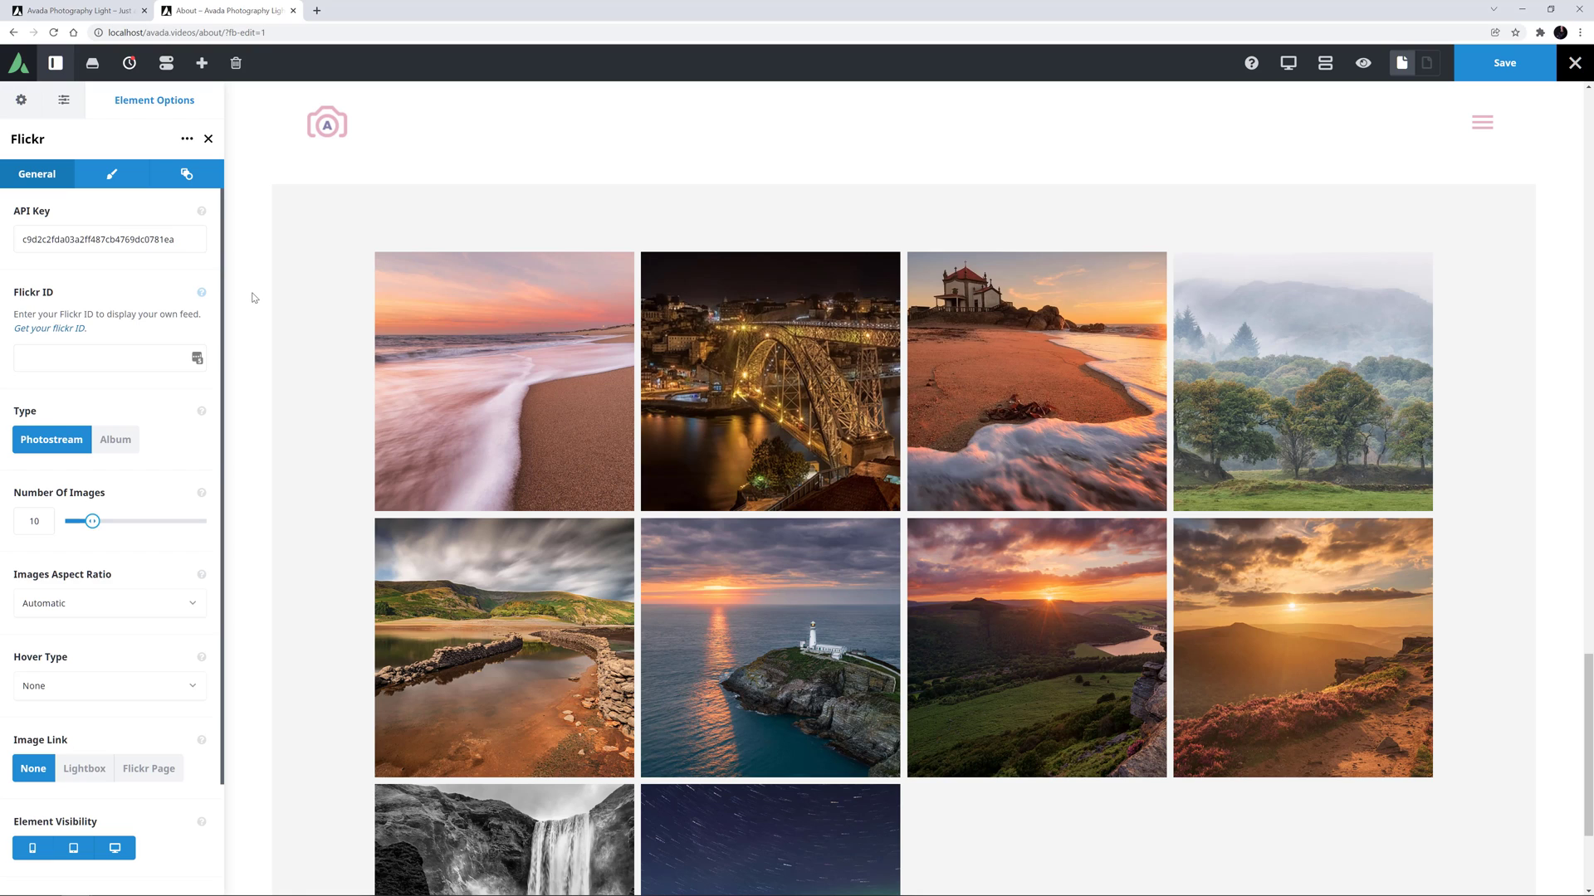
{"action": "left_click", "coordinate": [202, 293]}
{"action": "left_click", "coordinate": [95, 330]}
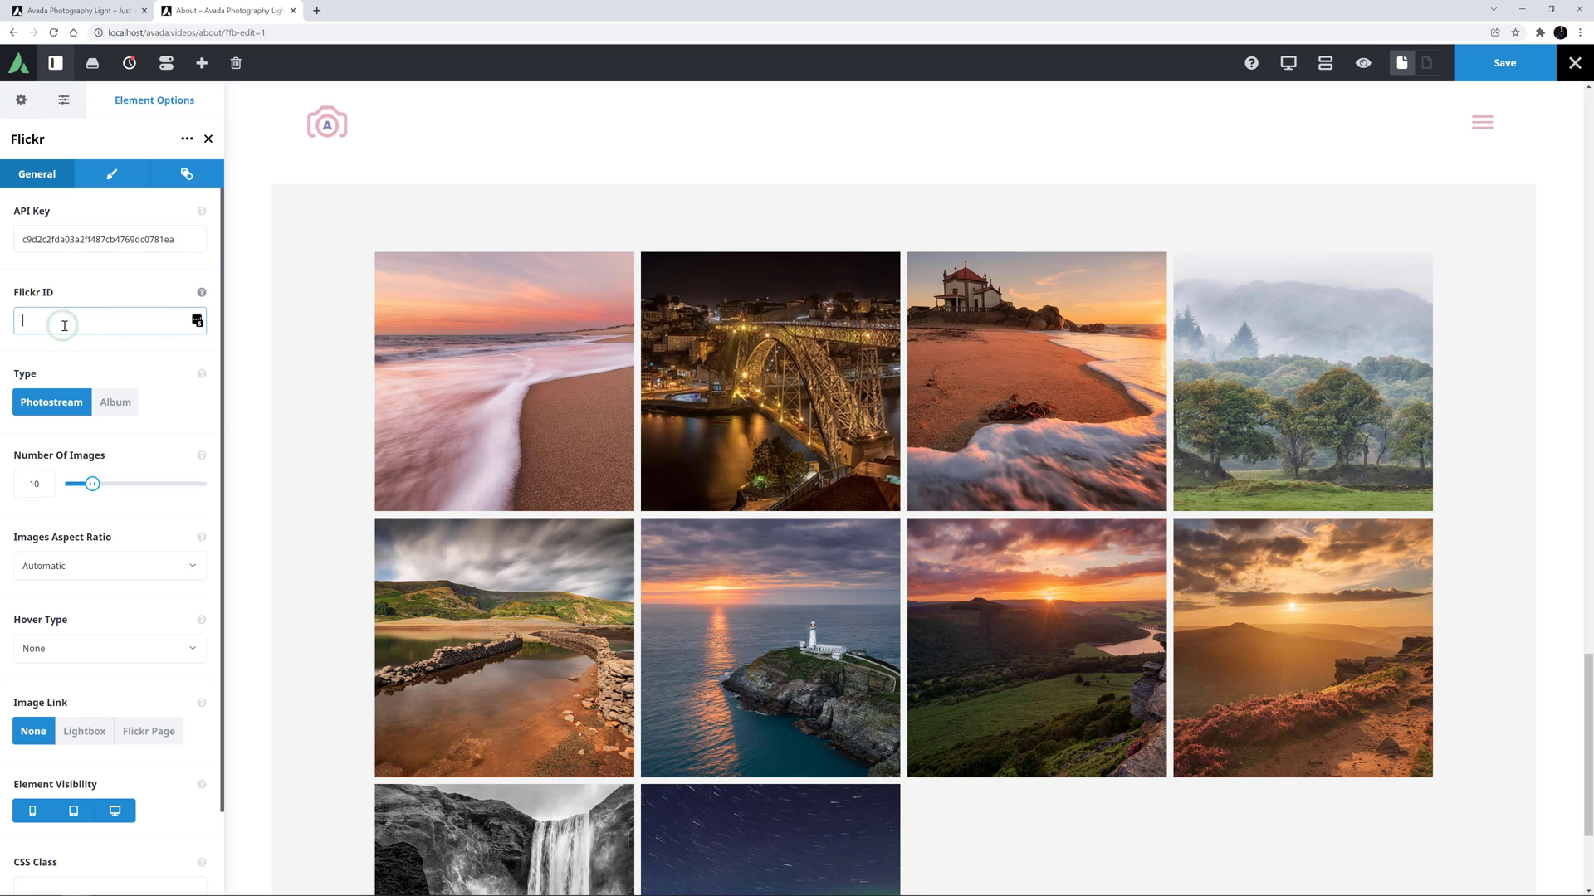
{"action": "type", "text": "7263003@N08"}
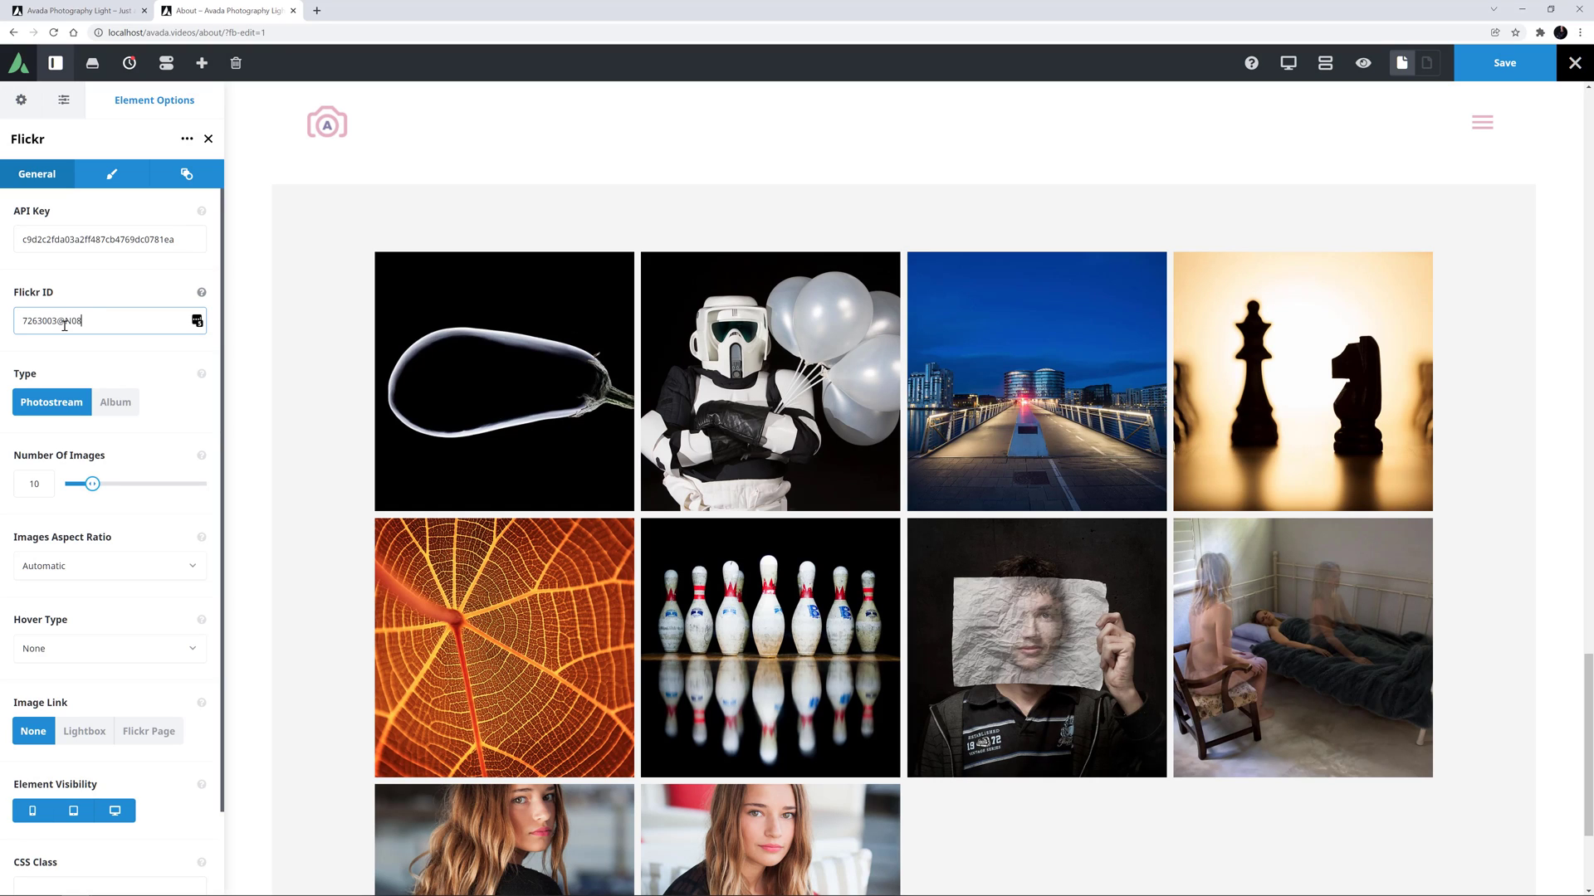
{"action": "left_click", "coordinate": [117, 403]}
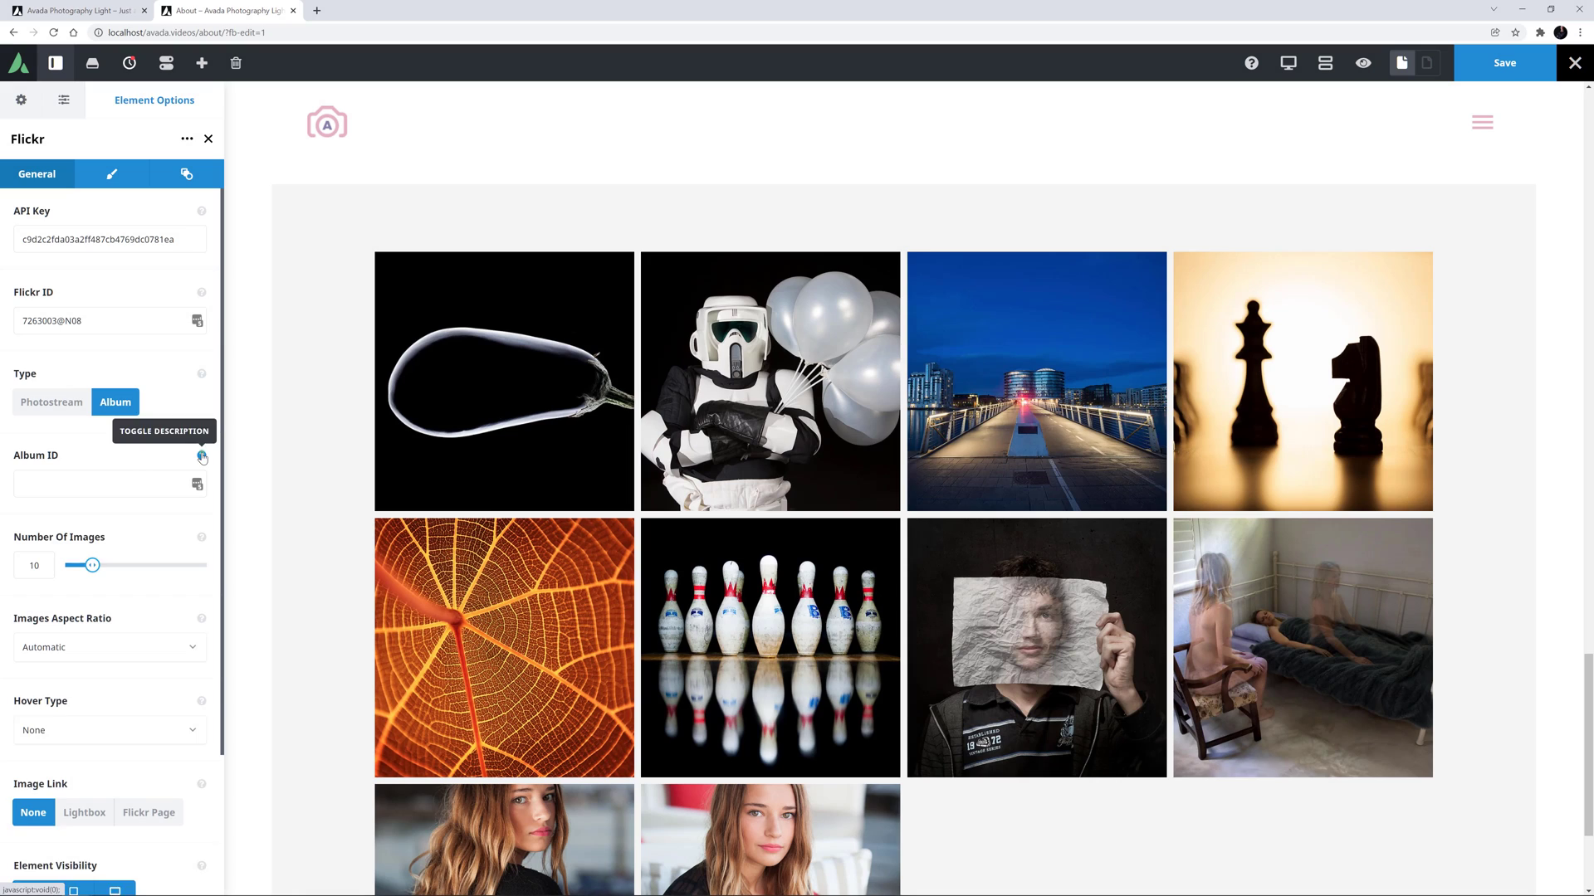
{"action": "left_click", "coordinate": [201, 456]}
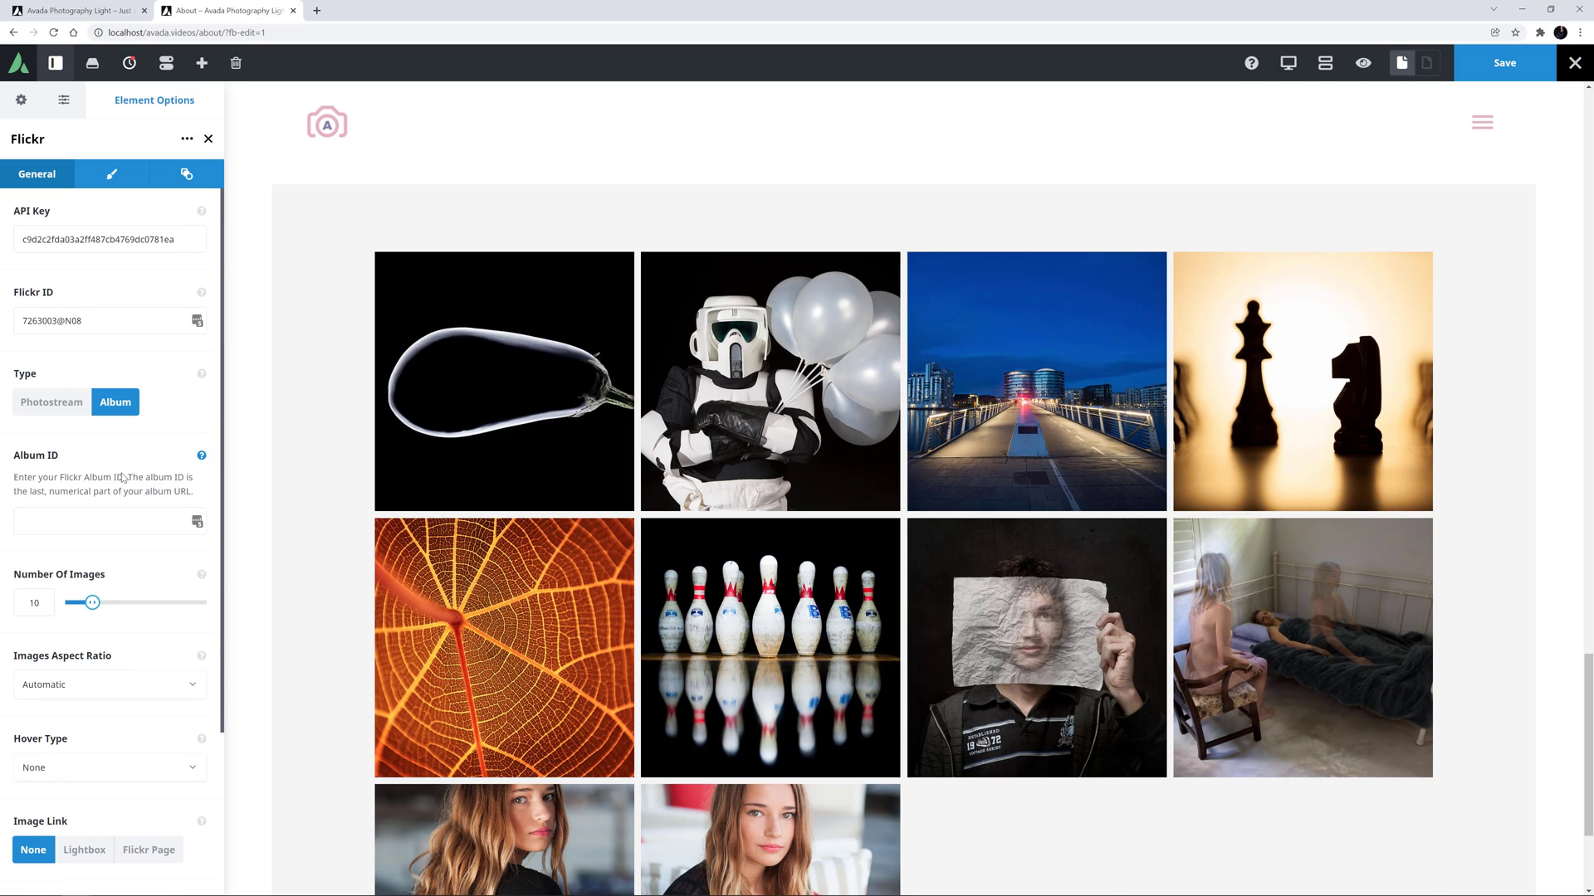
{"action": "left_click", "coordinate": [50, 515]}
{"action": "key", "text": "ctrl+v"}
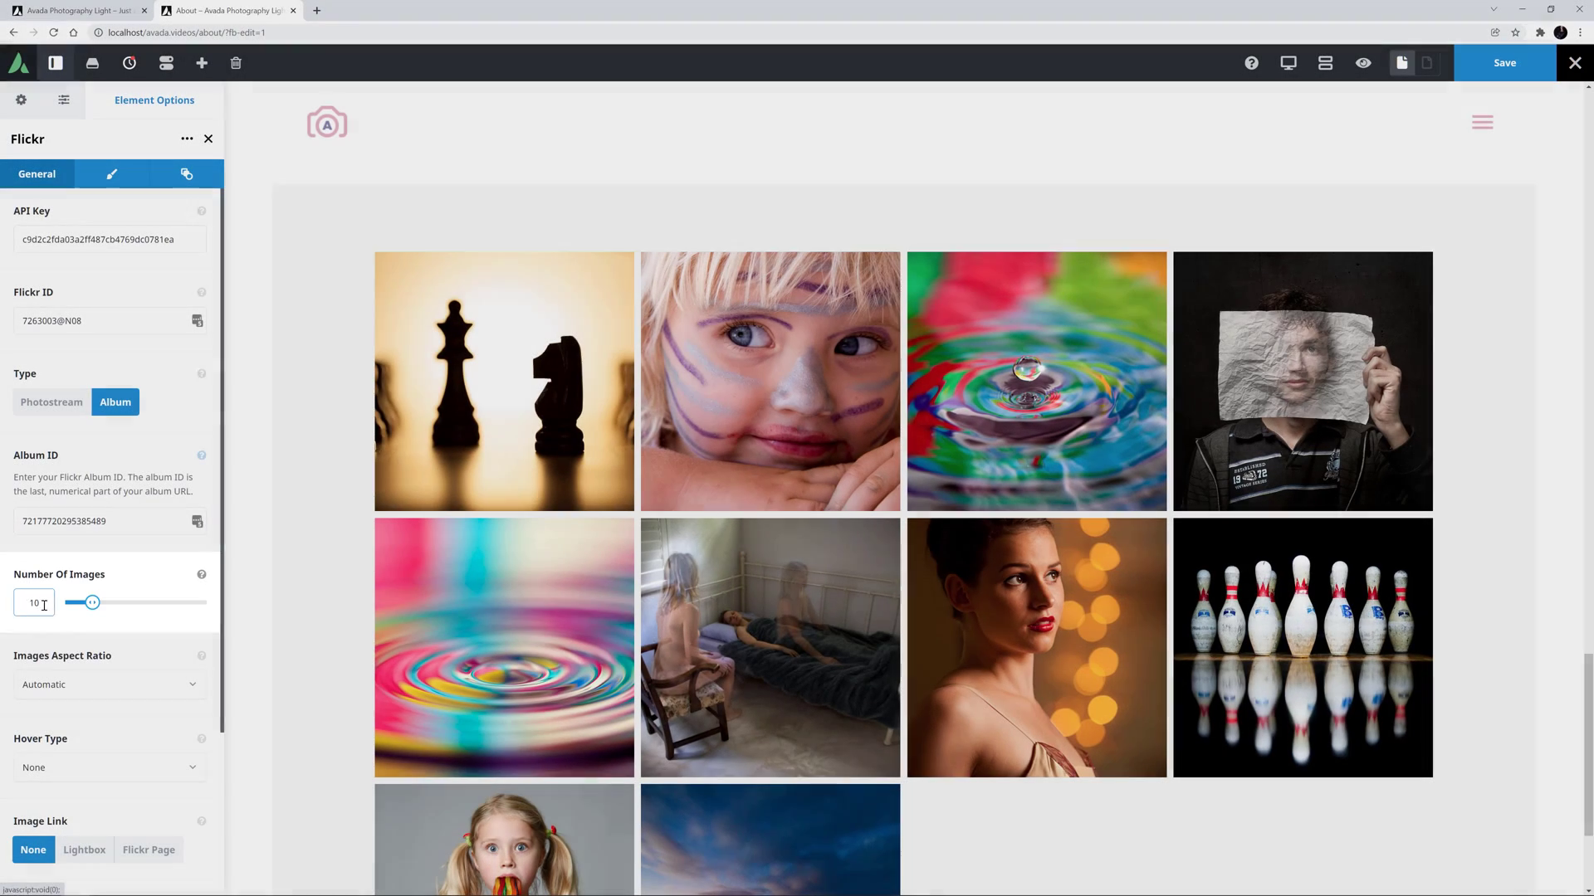
{"action": "left_click", "coordinate": [26, 601]}
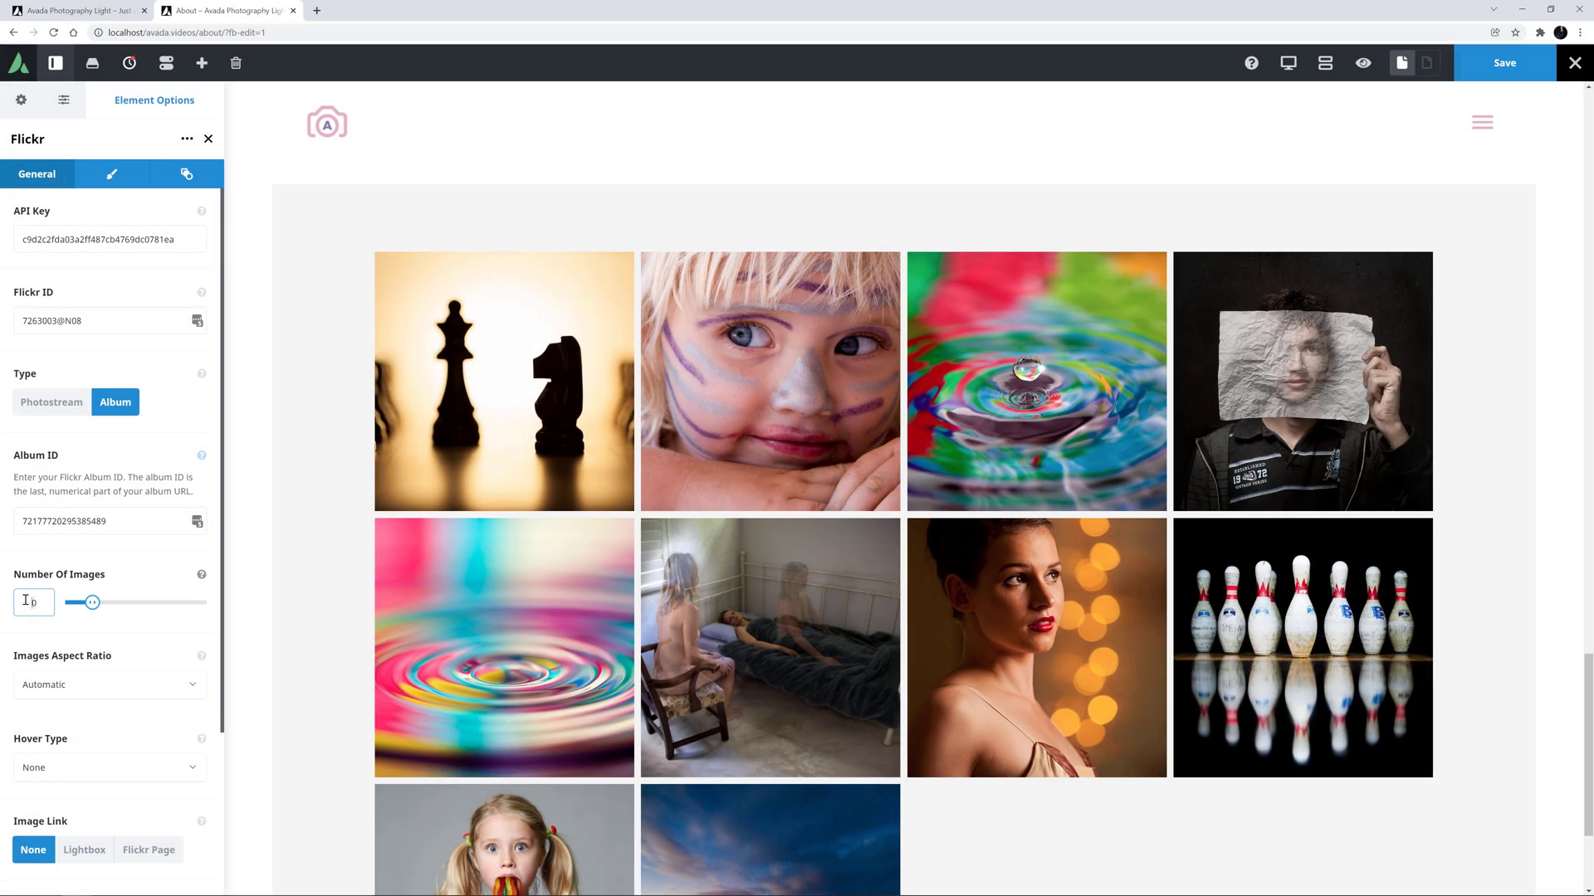
{"action": "type", "text": "6"}
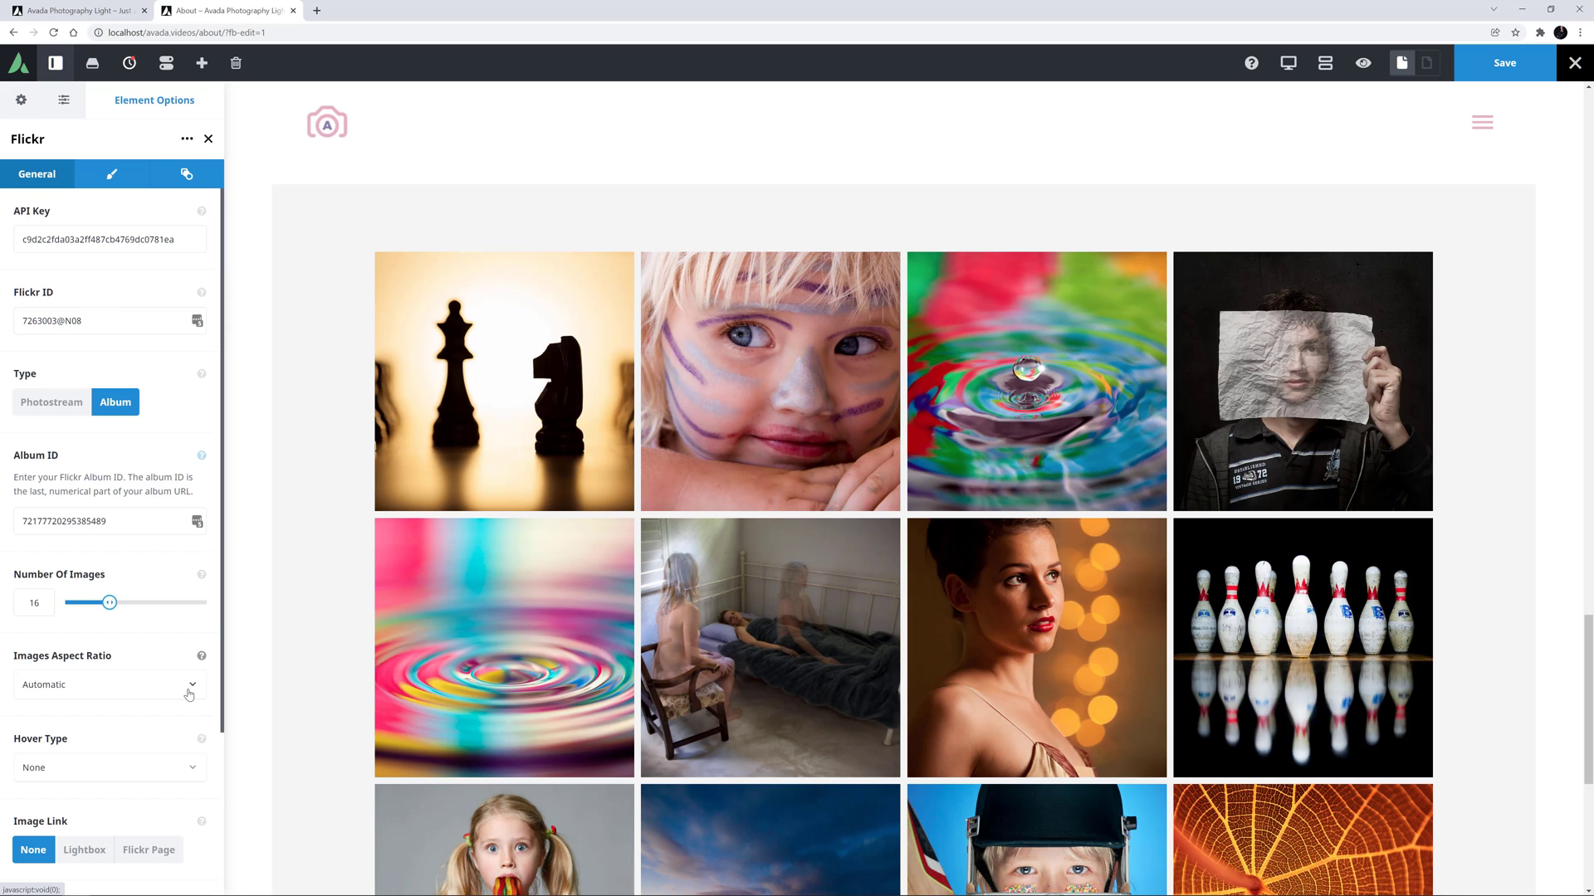
{"action": "left_click", "coordinate": [108, 685]}
{"action": "scroll", "coordinate": [139, 660], "scroll_direction": "down", "scroll_amount": 2}
{"action": "scroll", "coordinate": [136, 612], "scroll_direction": "down", "scroll_amount": 2}
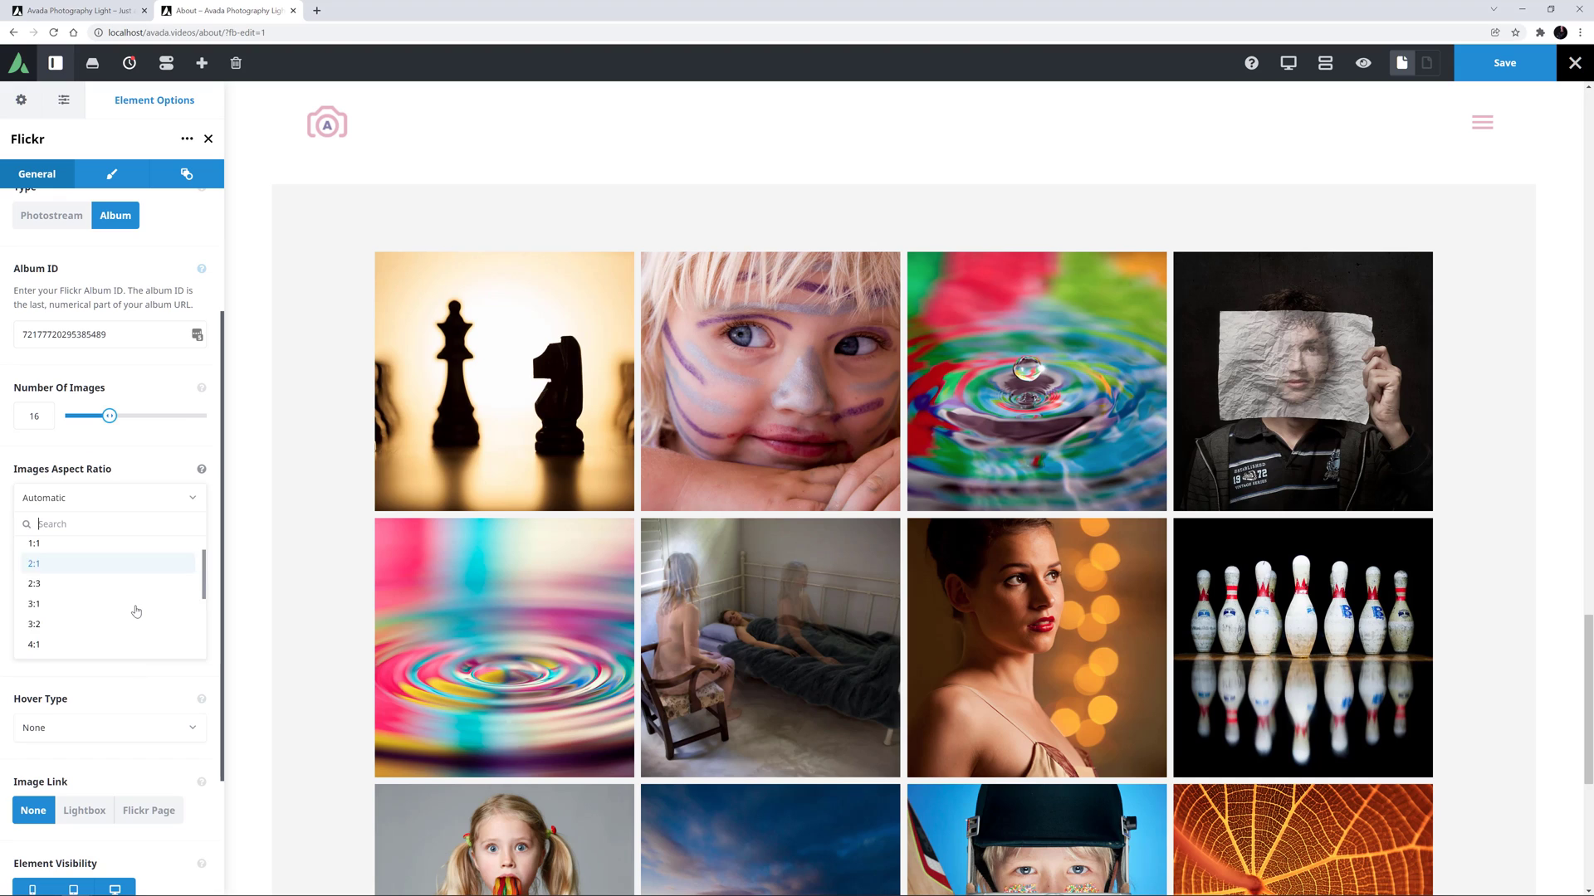
{"action": "scroll", "coordinate": [136, 611], "scroll_direction": "up", "scroll_amount": 2}
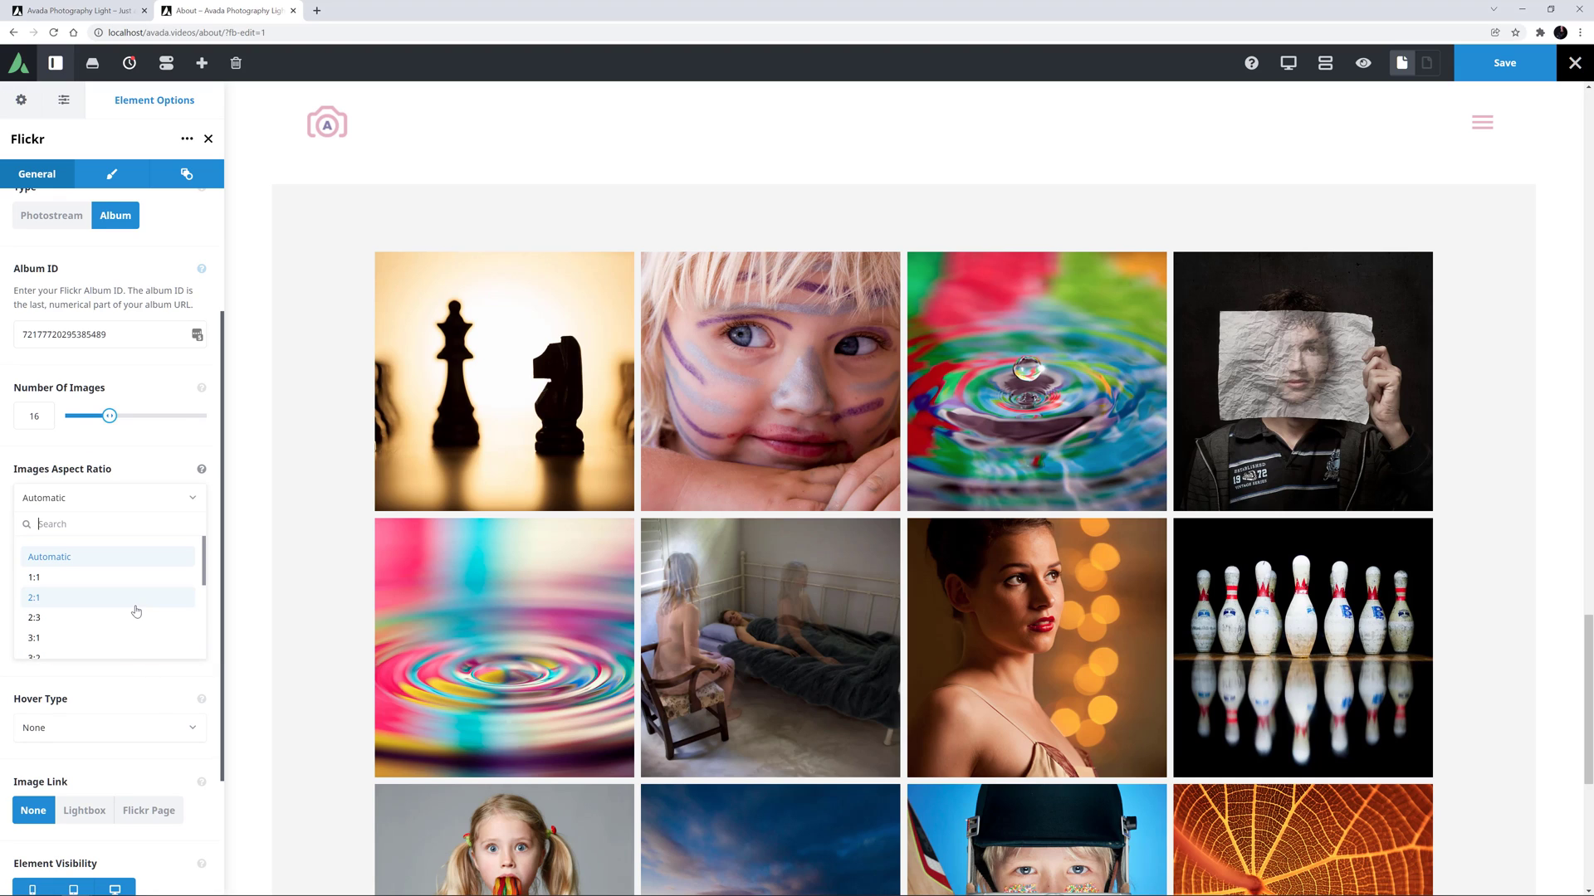
{"action": "scroll", "coordinate": [136, 610], "scroll_direction": "up", "scroll_amount": 1}
{"action": "left_click", "coordinate": [189, 501]}
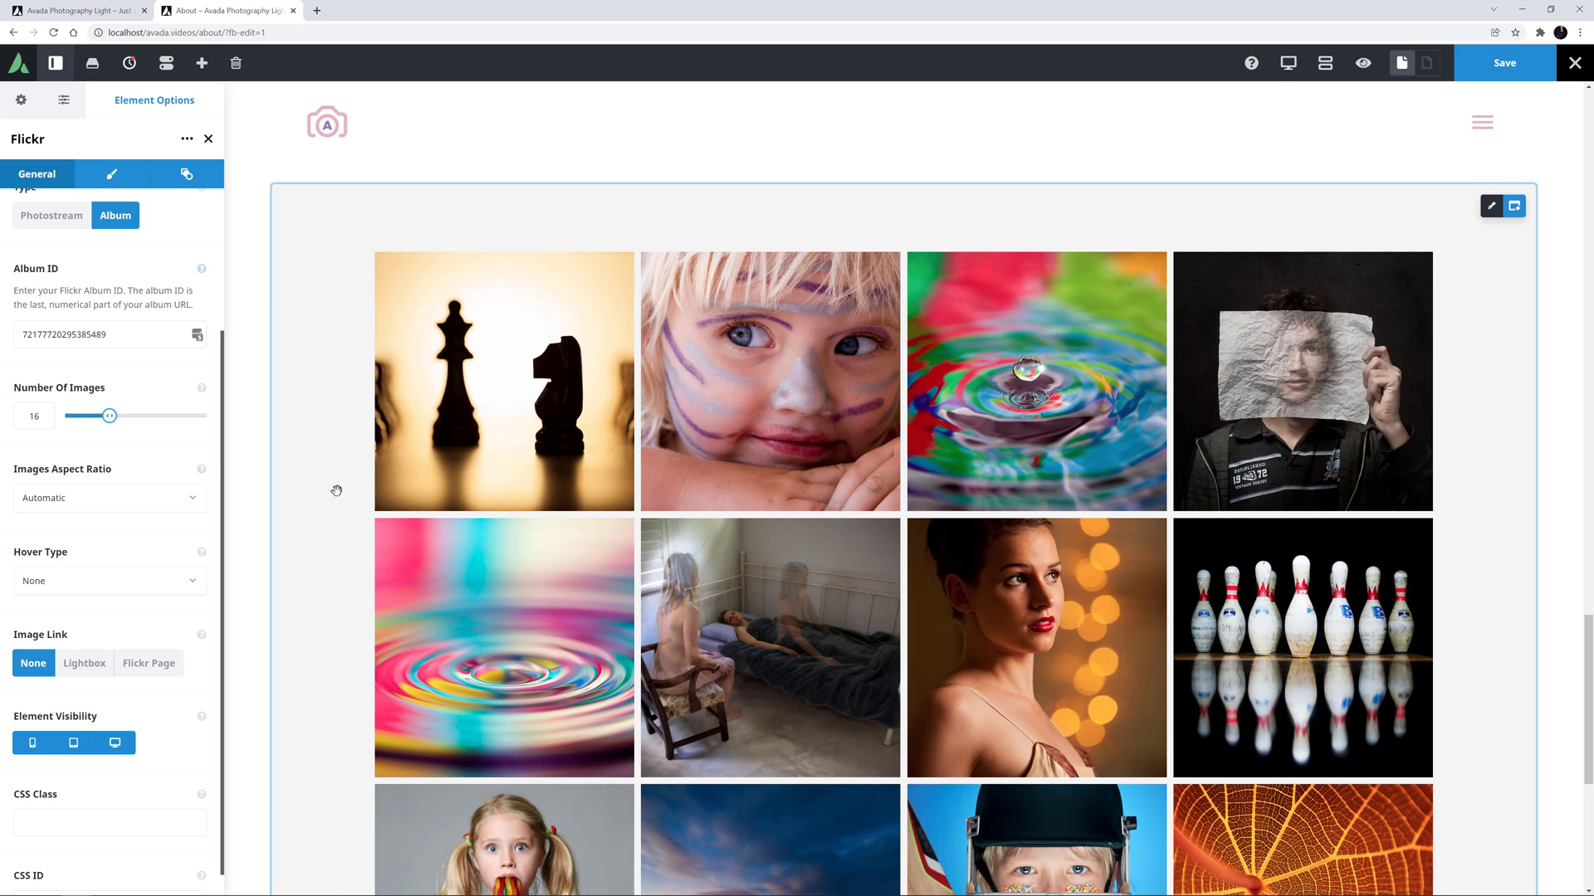
{"action": "scroll", "coordinate": [336, 492], "scroll_direction": "down", "scroll_amount": 1}
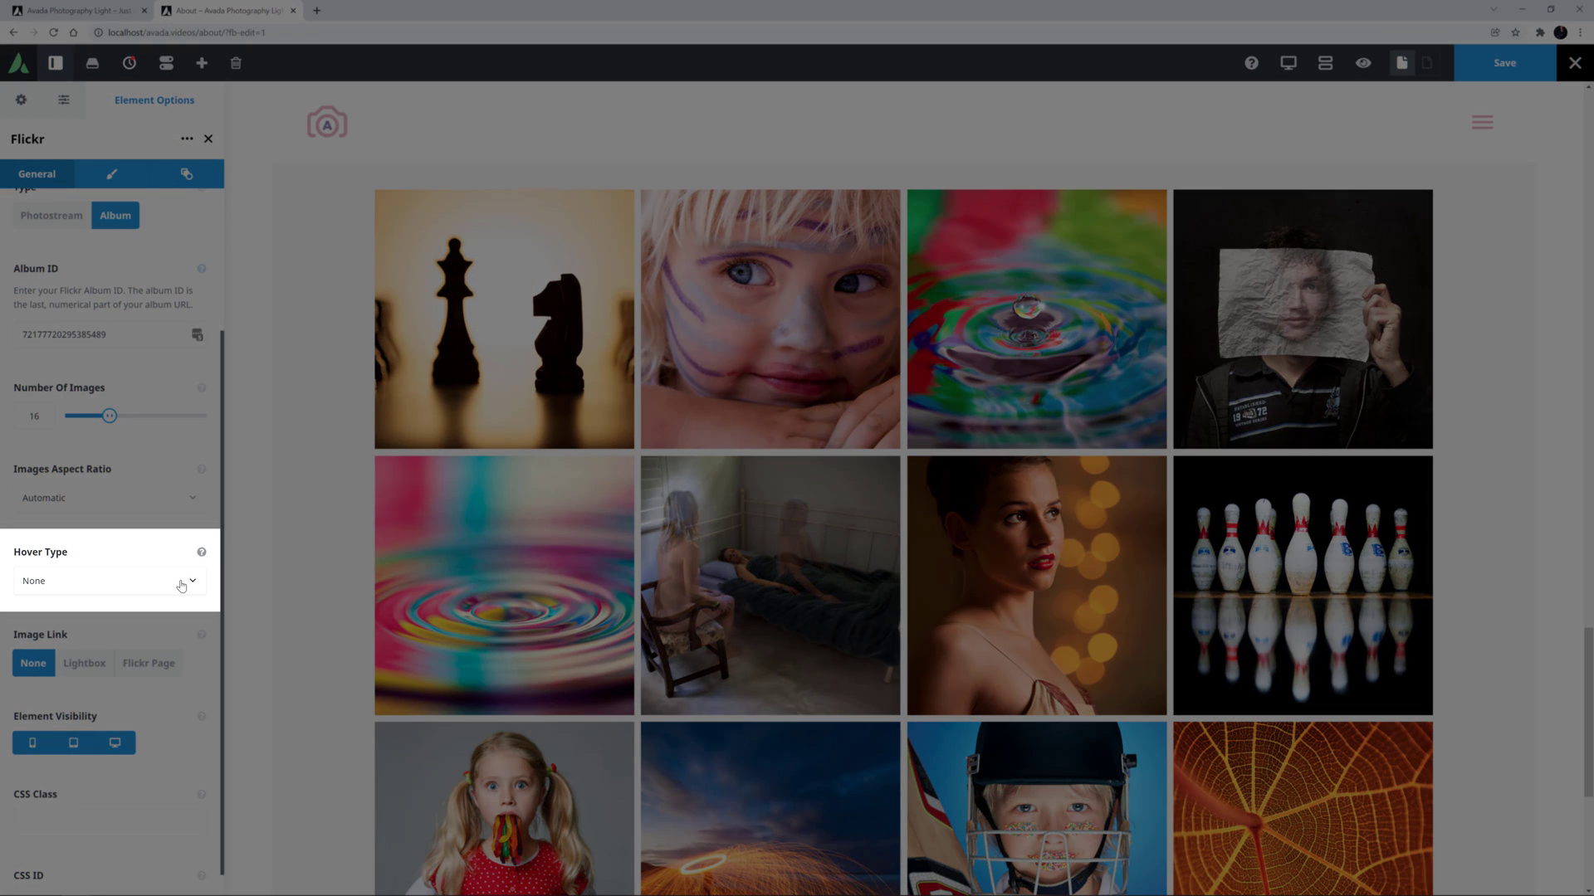
Set the gallery's Hover Type to Zoom In and Image Link to Lightbox
{"action": "left_click", "coordinate": [181, 585]}
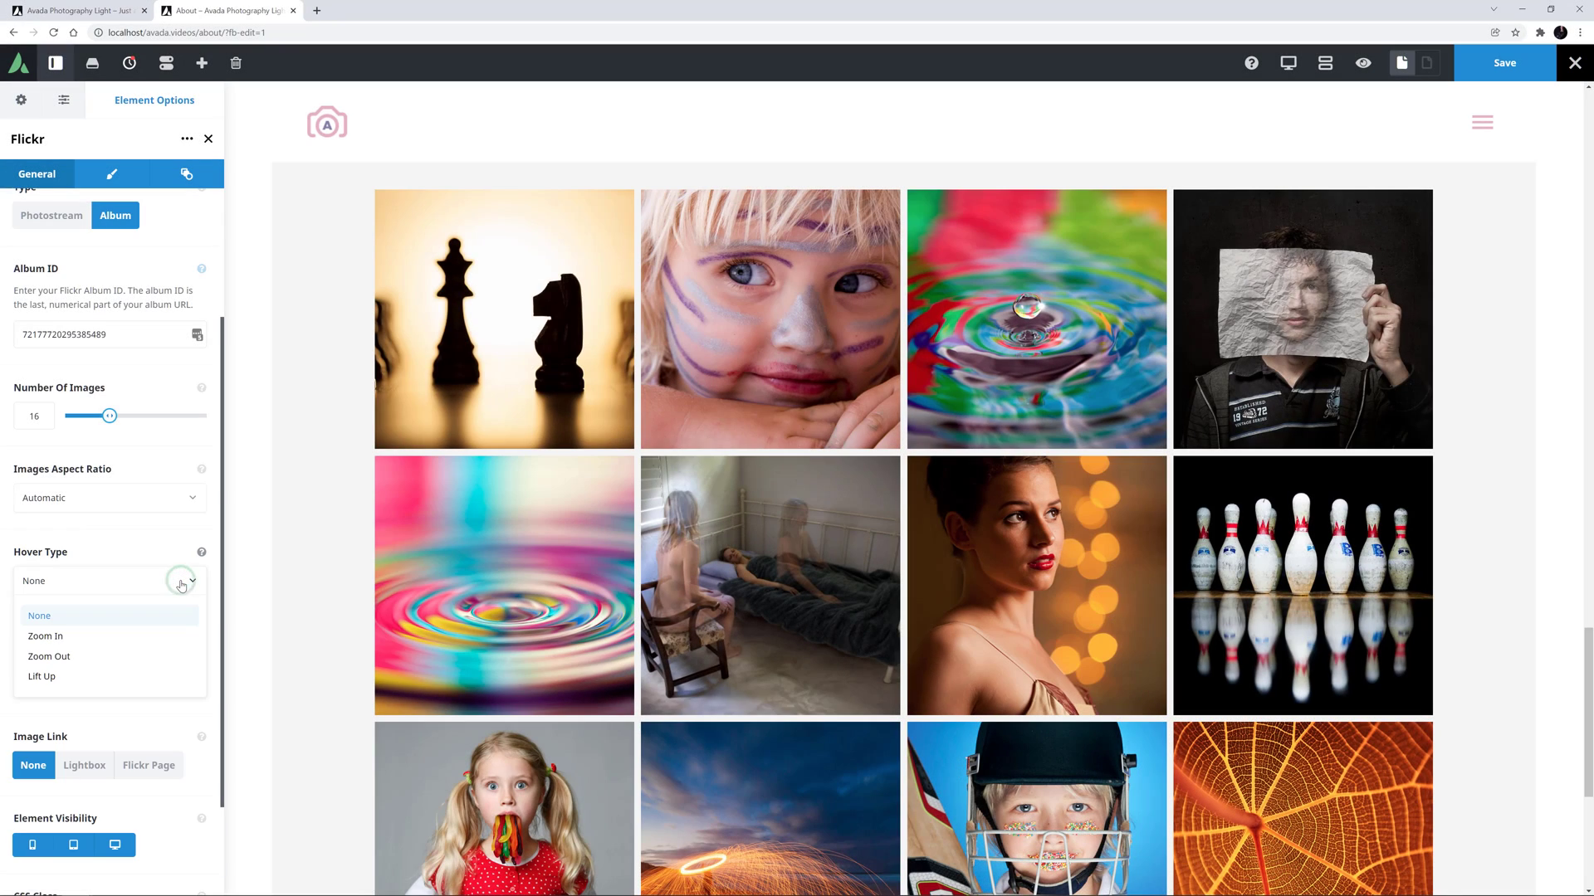
{"action": "left_click", "coordinate": [46, 637]}
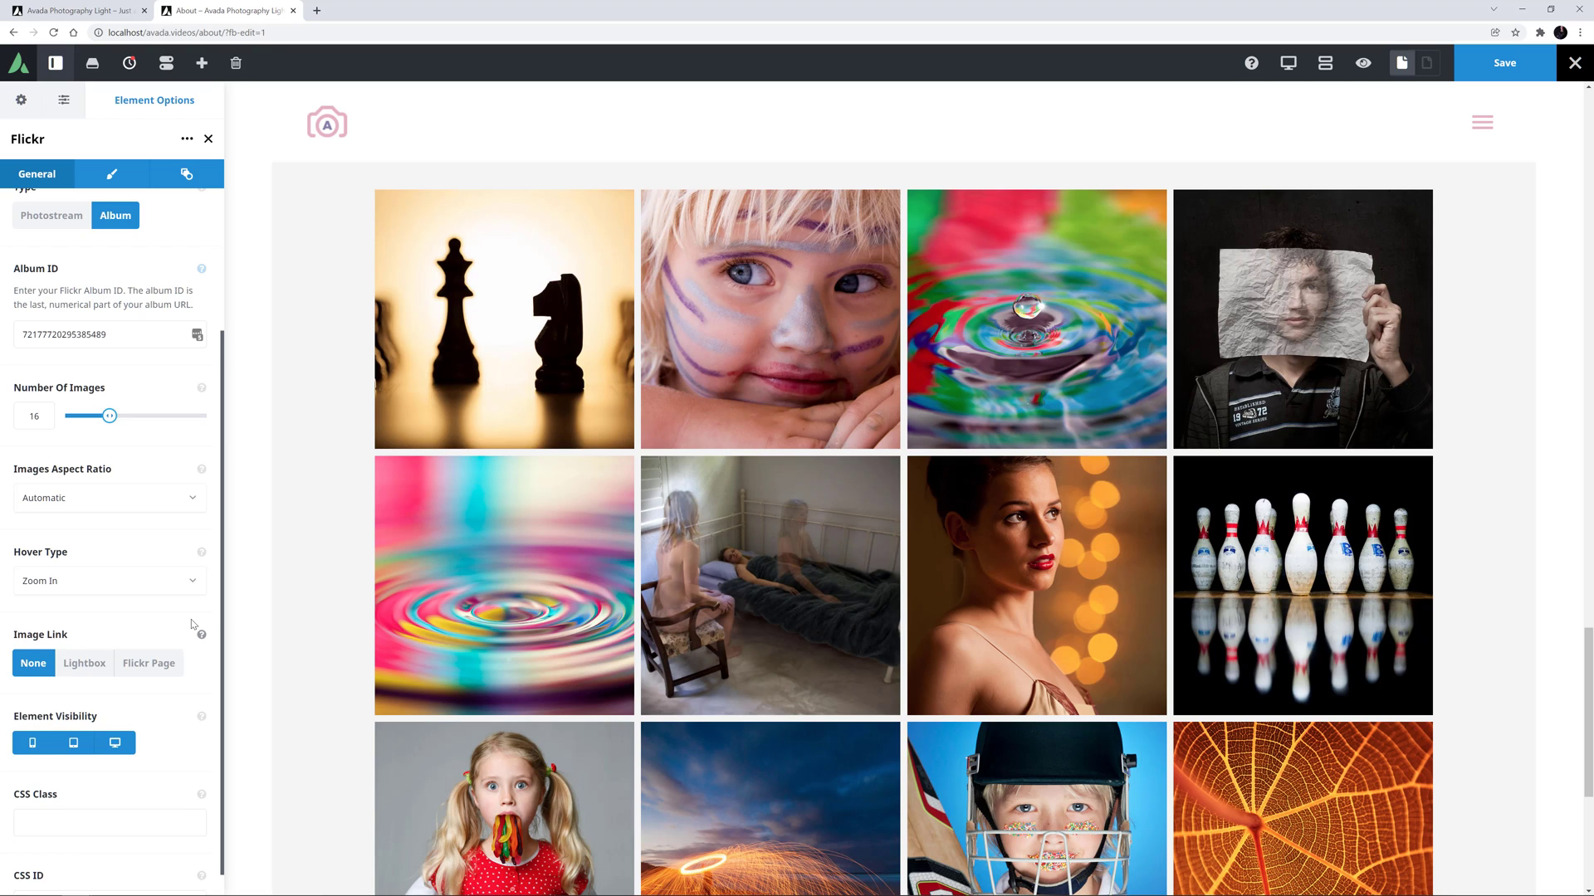
{"action": "left_click", "coordinate": [80, 669]}
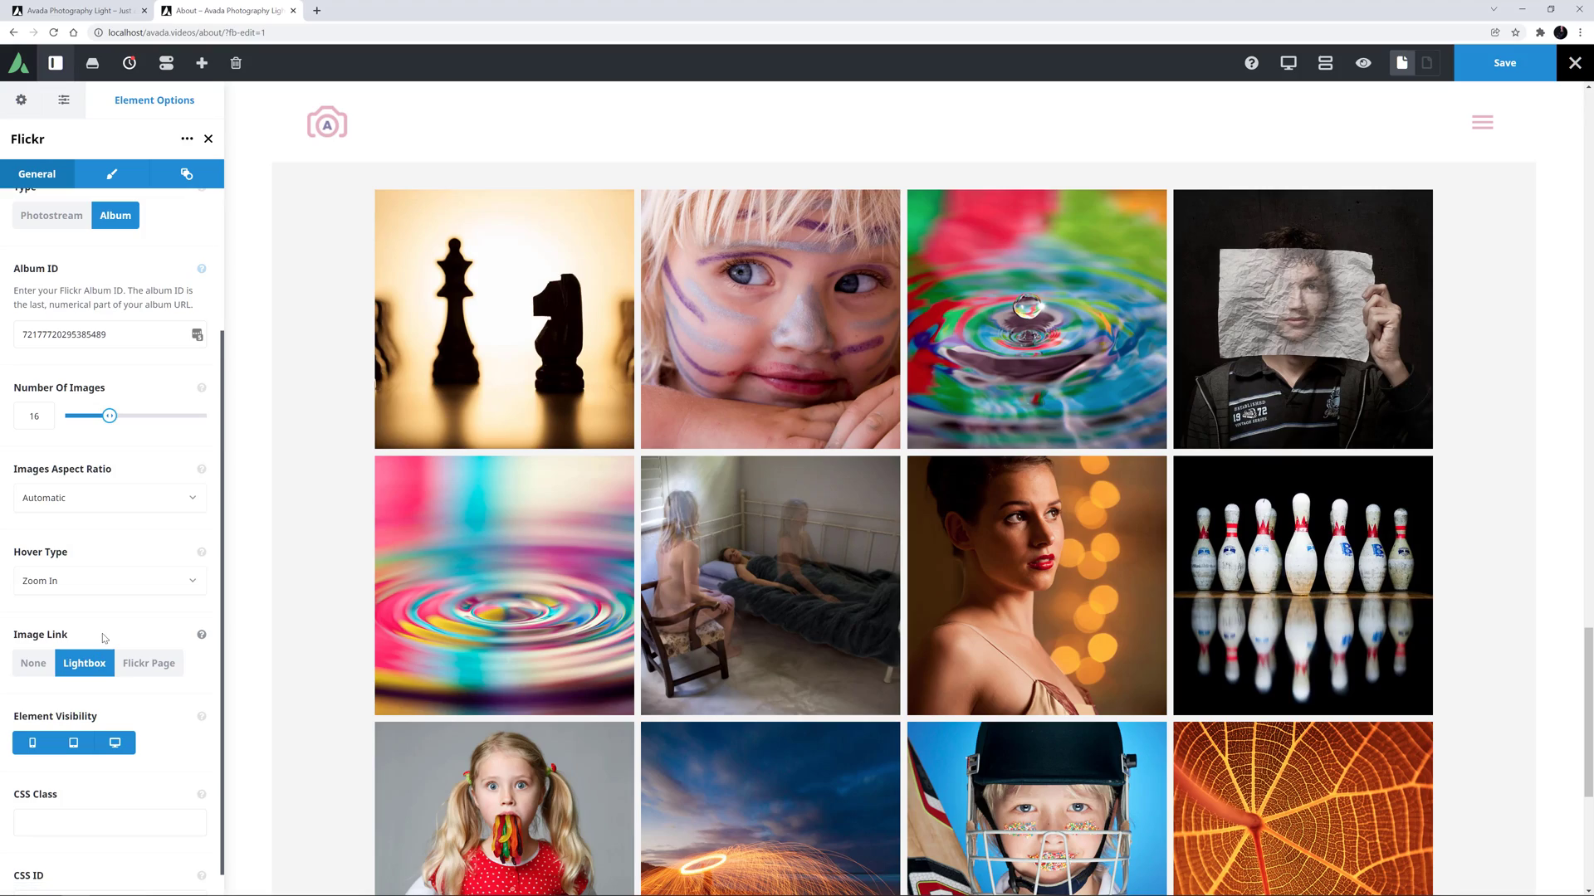
{"action": "scroll", "coordinate": [104, 637], "scroll_direction": "down", "scroll_amount": 1}
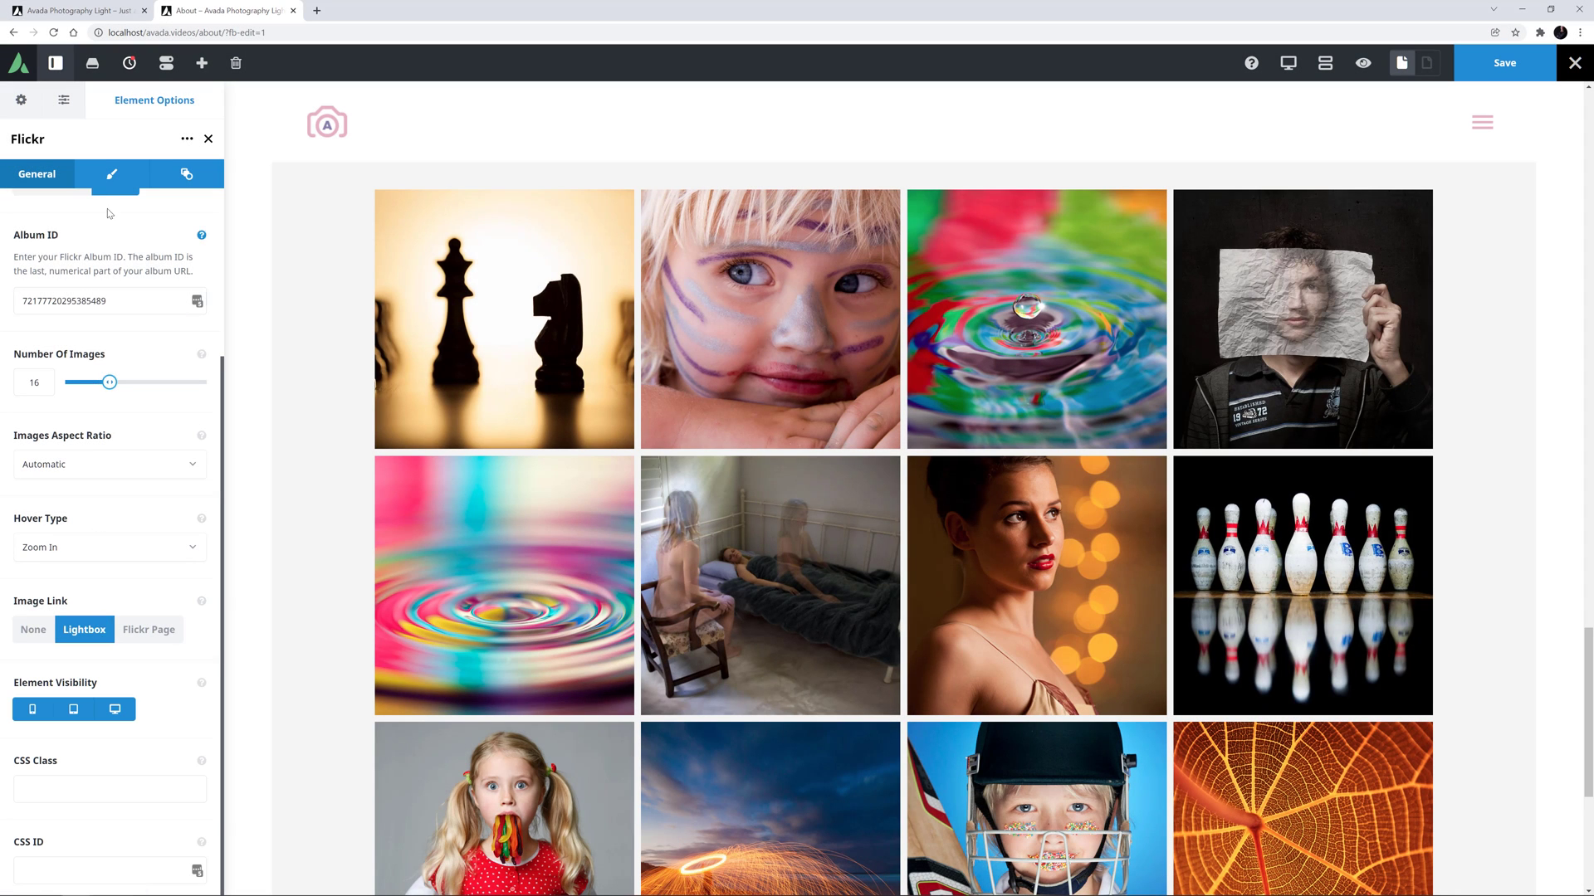
{"action": "left_click", "coordinate": [102, 175]}
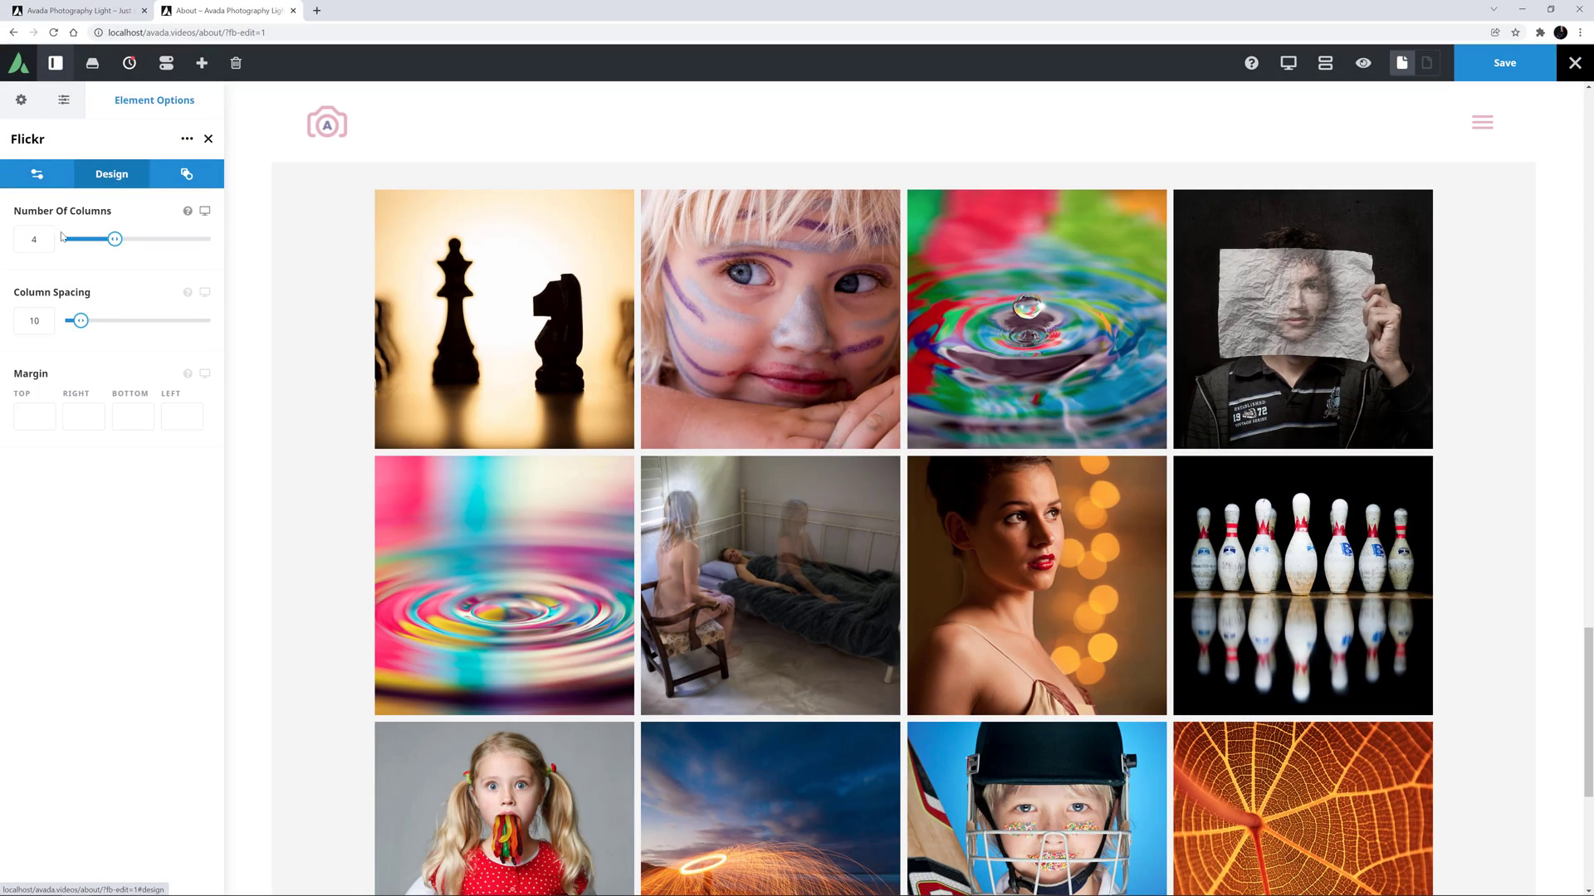
{"action": "double_click", "coordinate": [34, 239]}
{"action": "type", "text": "8"}
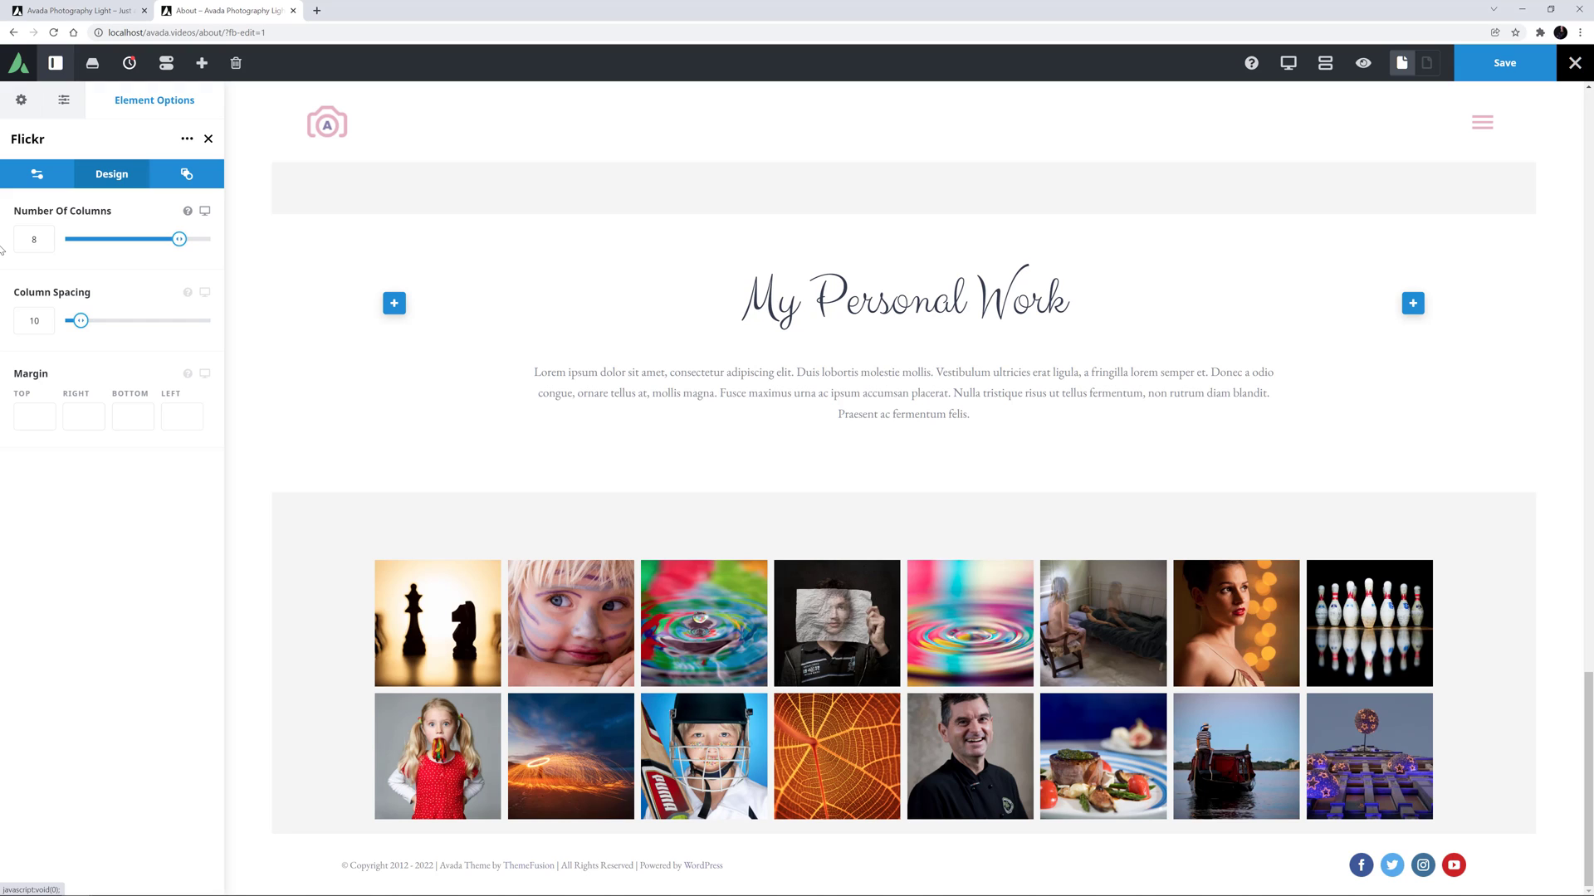
{"action": "double_click", "coordinate": [34, 239]}
{"action": "type", "text": "2"}
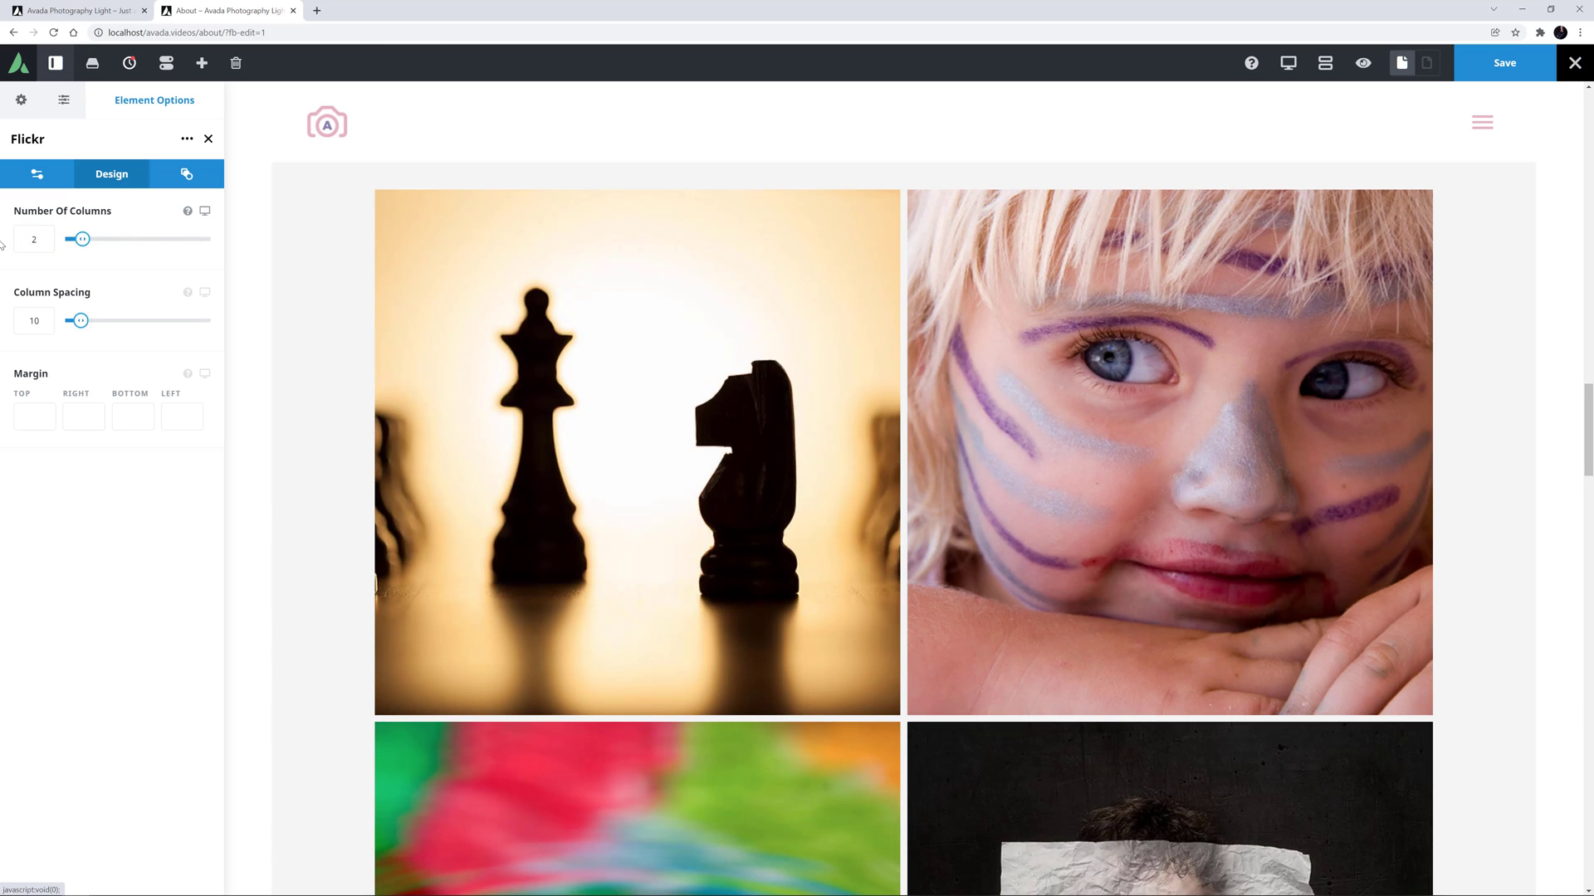
{"action": "double_click", "coordinate": [27, 242]}
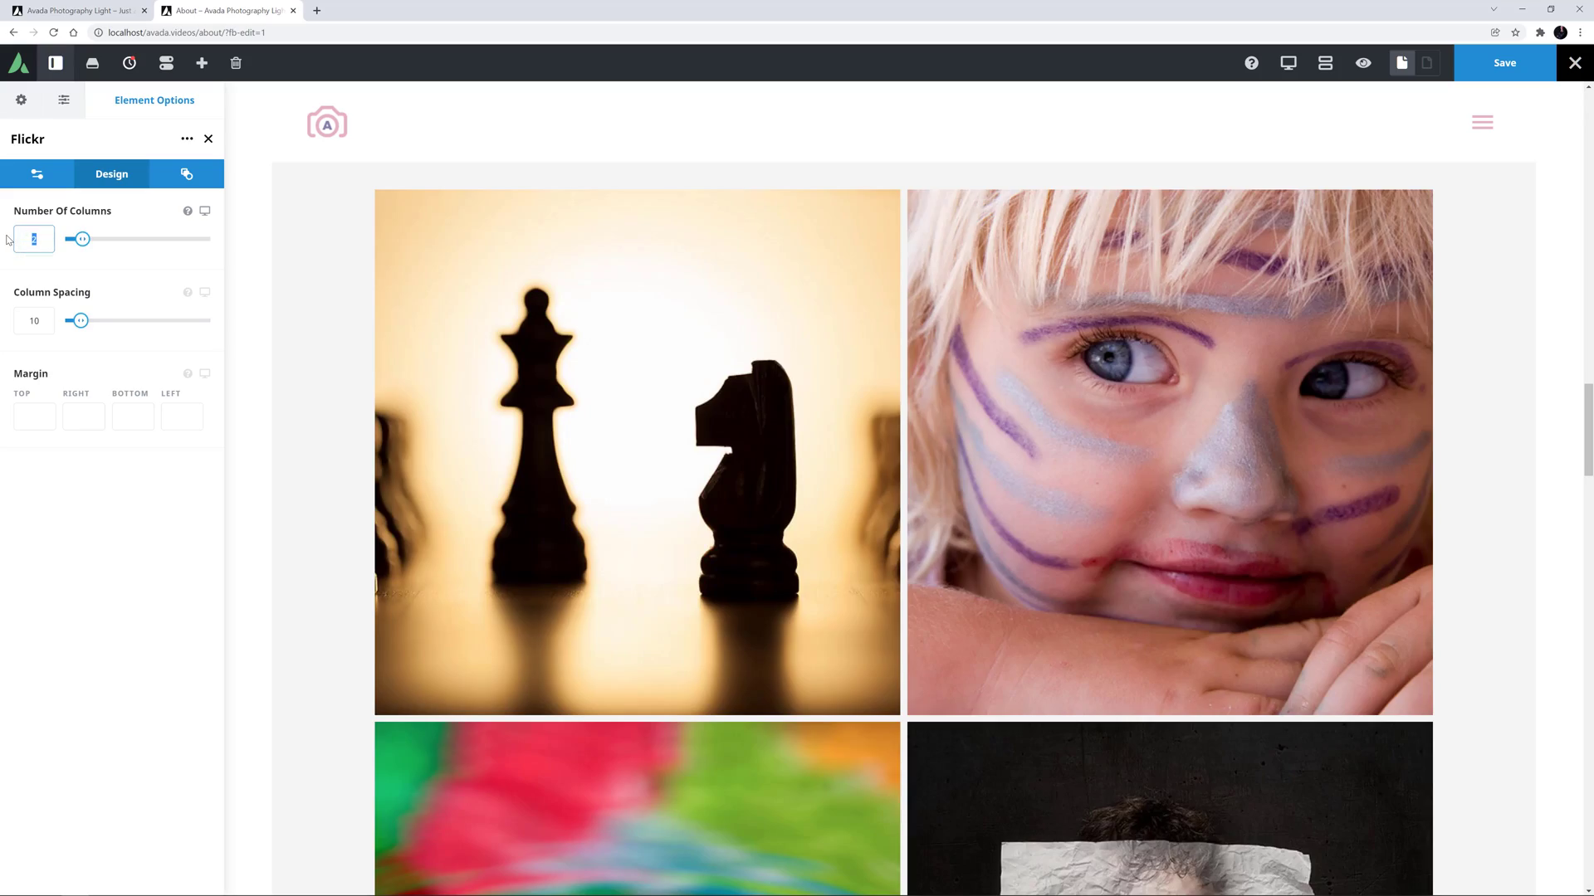
{"action": "type", "text": "4"}
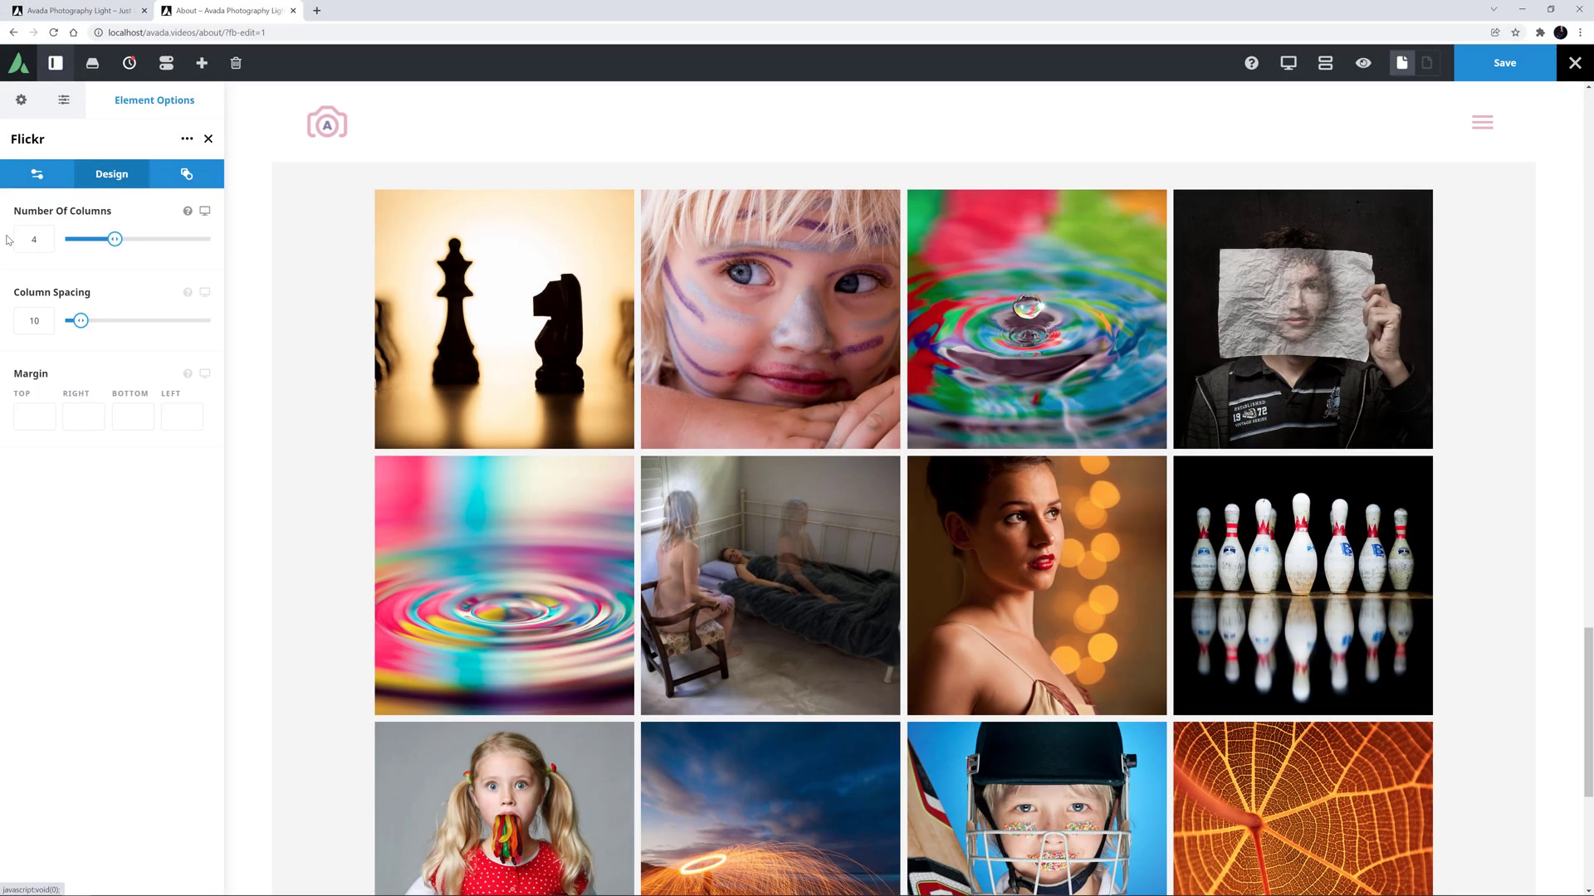
Set the gallery's Column Spacing to 20
{"action": "left_click", "coordinate": [33, 321]}
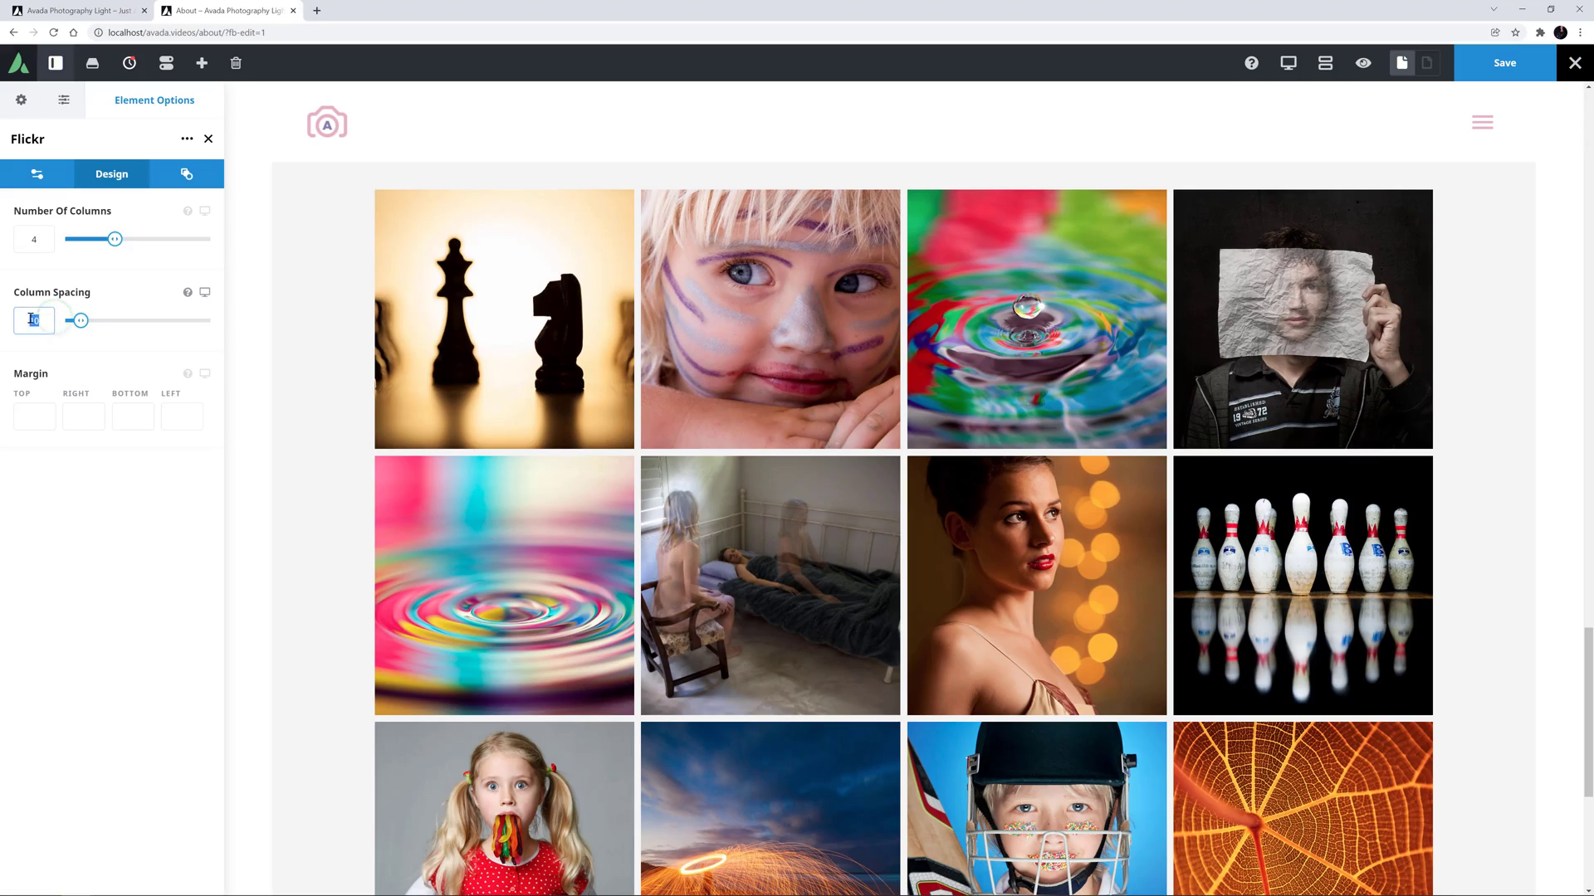
{"action": "key", "text": "BackSpace"}
{"action": "key", "text": "BackSpace"}
{"action": "type", "text": "20"}
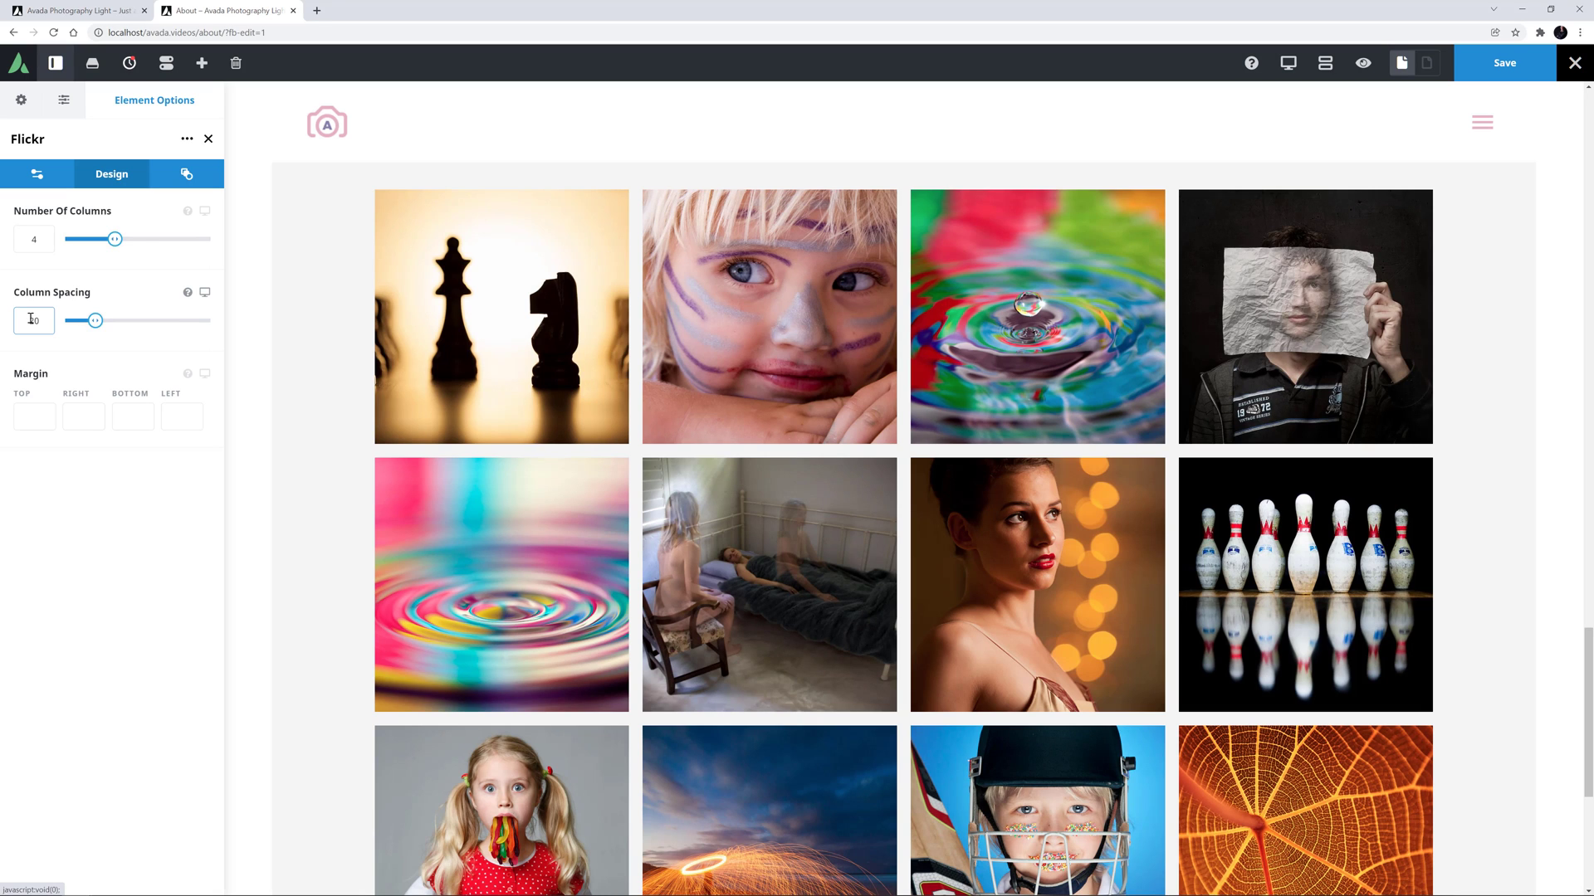
Set the mobile layout to 2 columns, then return to the desktop view
{"action": "mouse_move", "coordinate": [205, 212]}
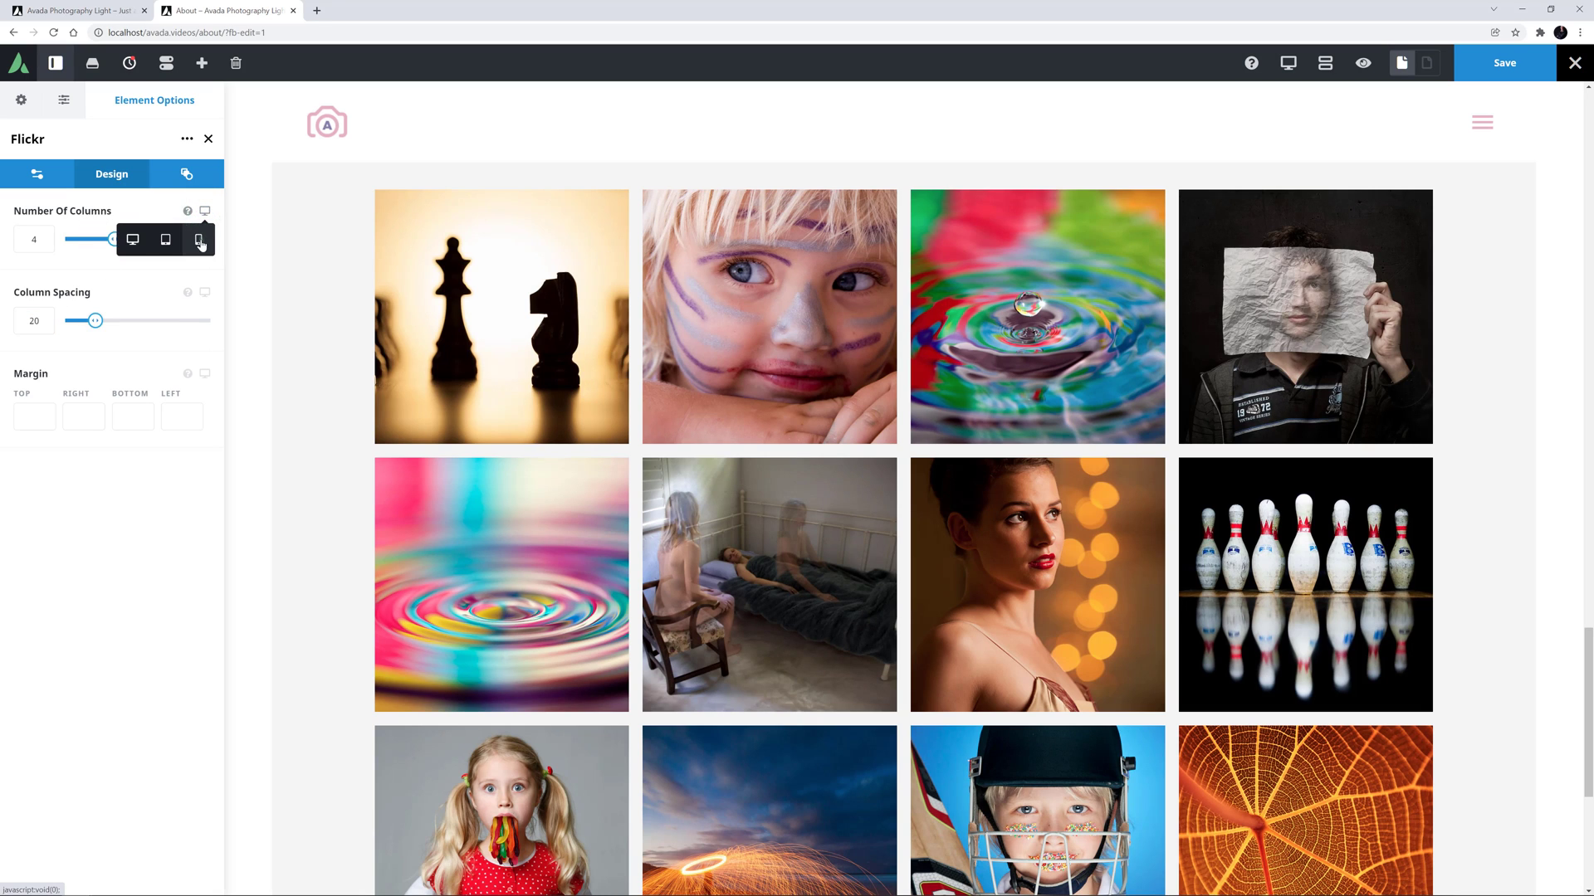
{"action": "left_click", "coordinate": [200, 243]}
{"action": "left_click", "coordinate": [33, 239]}
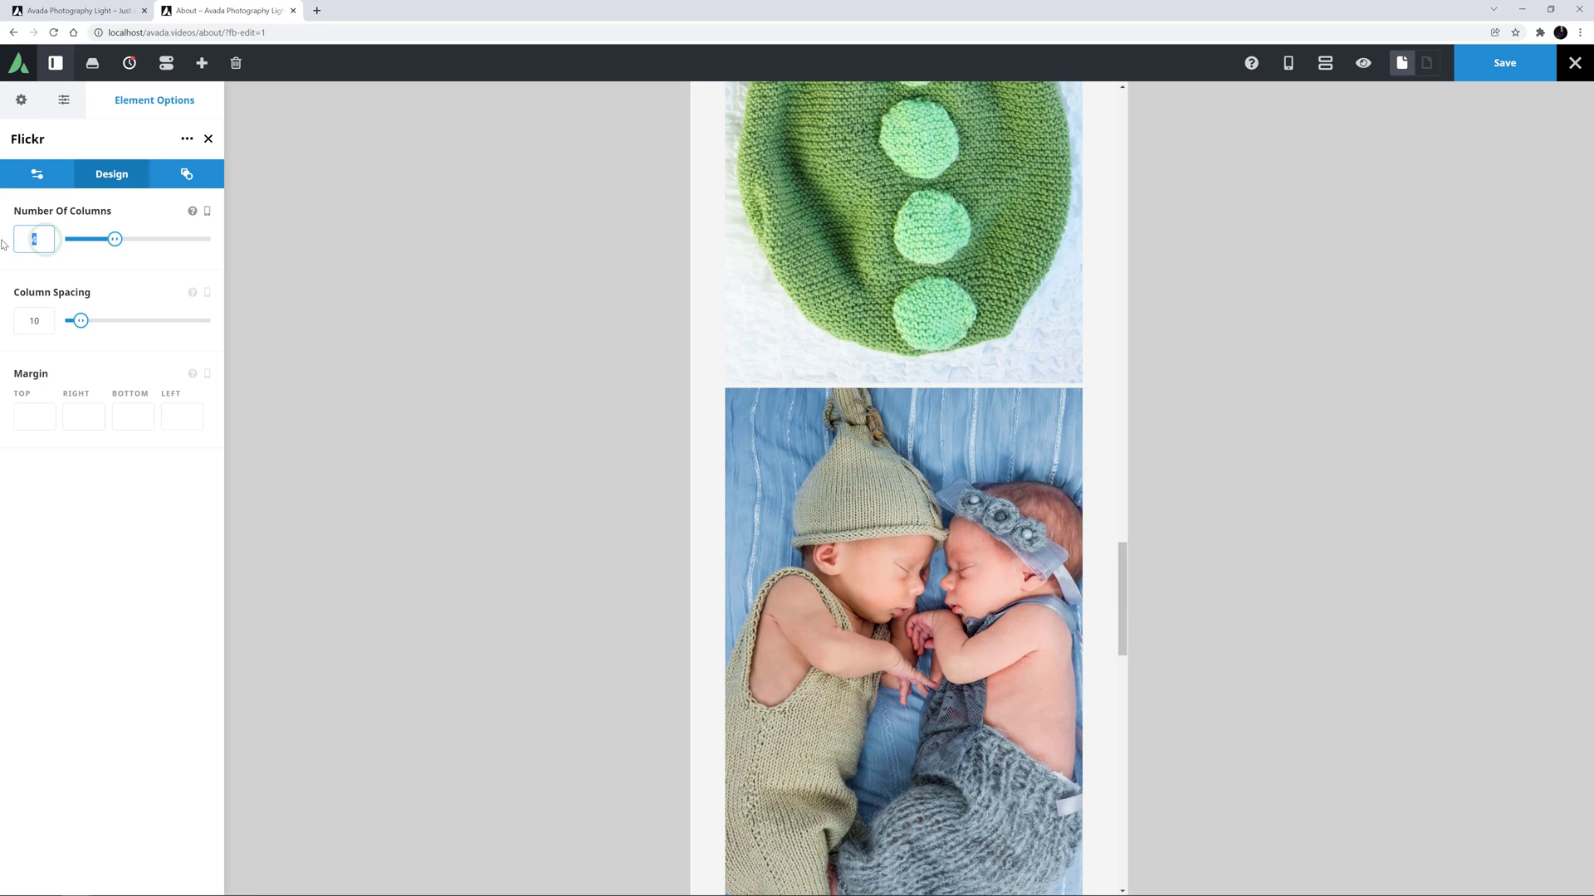
{"action": "type", "text": "2"}
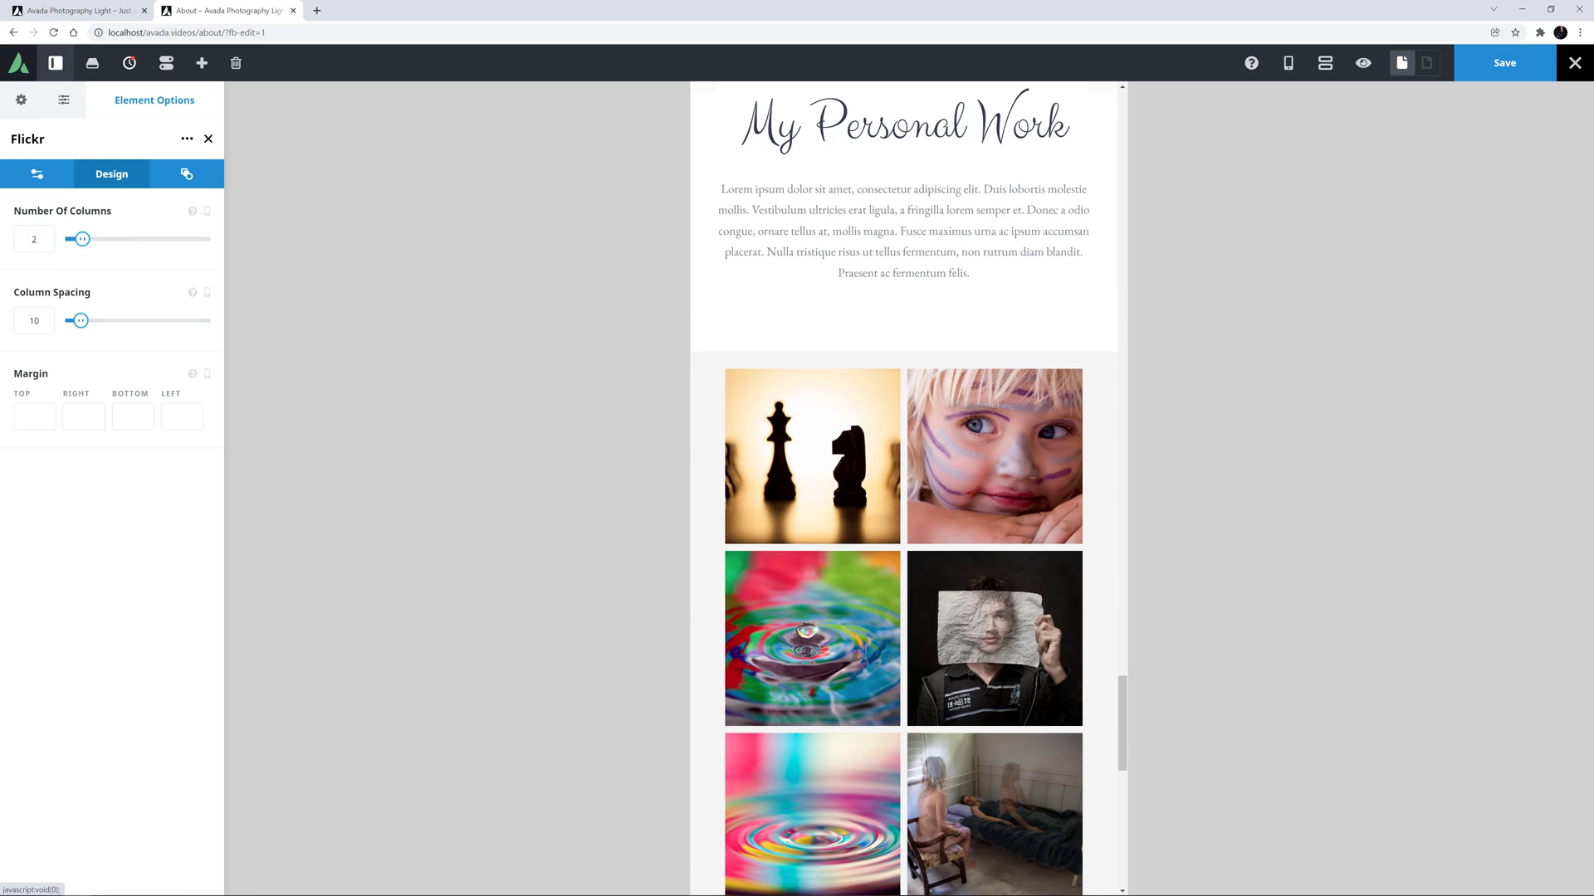
{"action": "mouse_move", "coordinate": [207, 211]}
{"action": "left_click", "coordinate": [104, 243]}
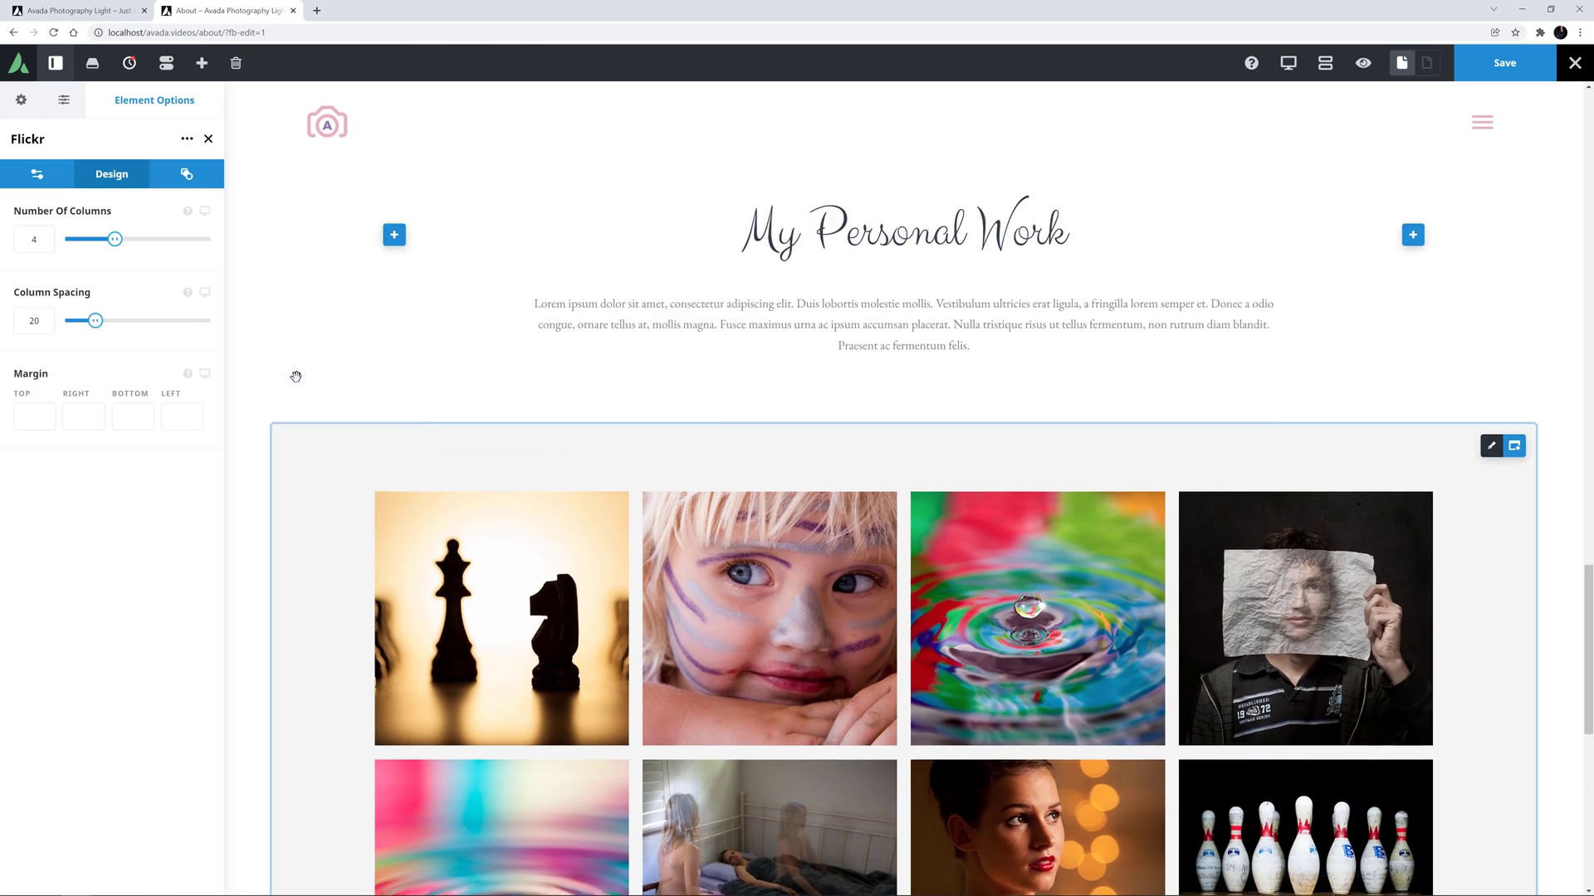
Leave Extras' Animation Type at None and preview the About page
{"action": "left_click", "coordinate": [187, 173]}
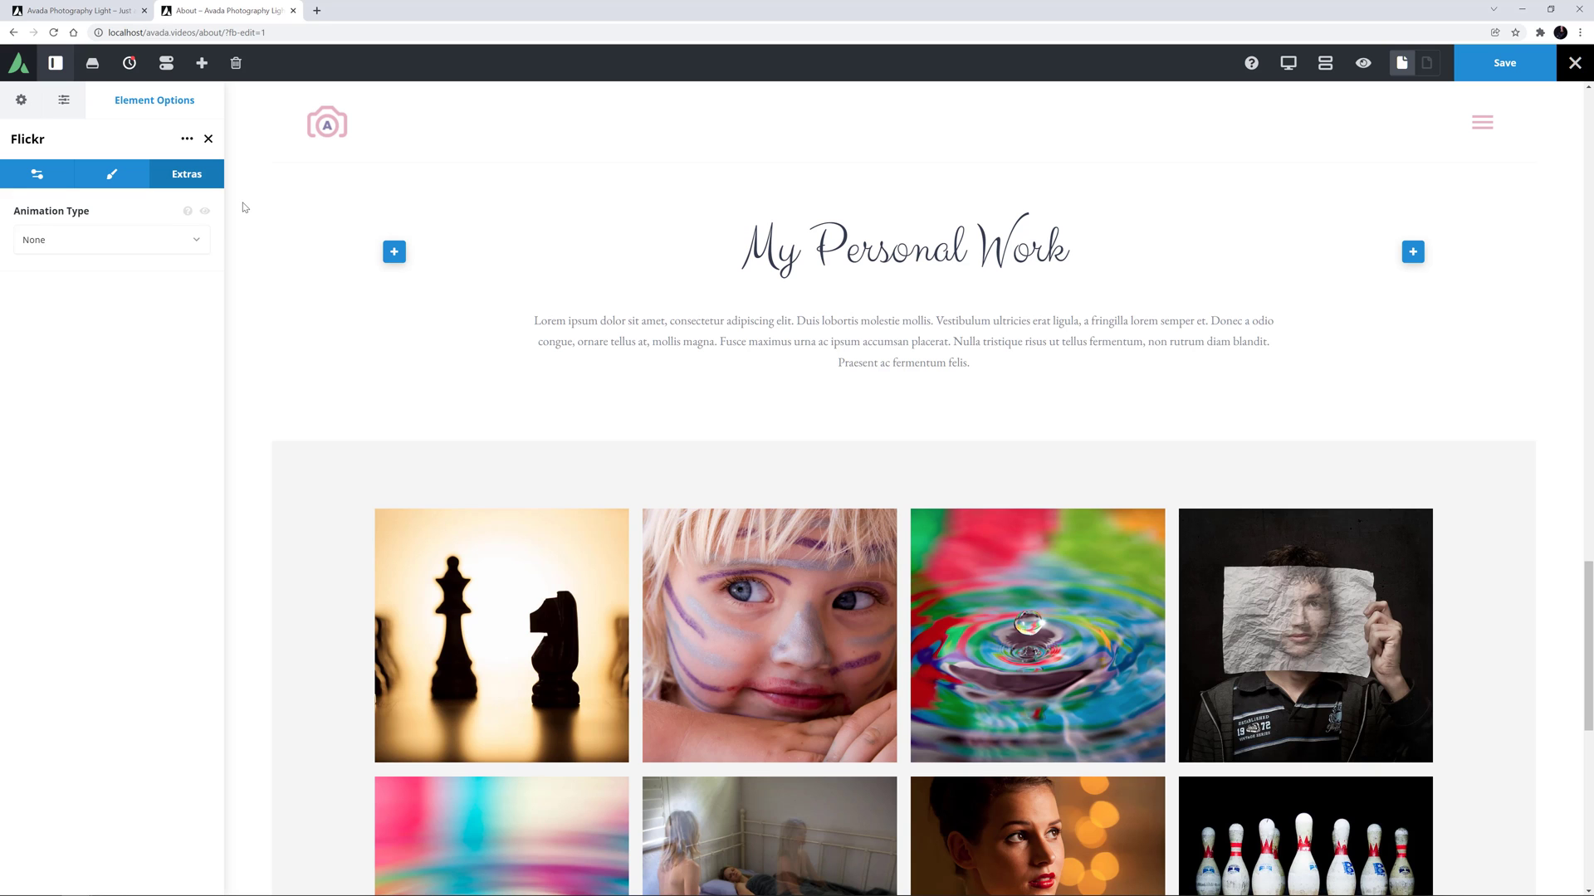
{"action": "left_click", "coordinate": [1363, 62]}
{"action": "scroll", "coordinate": [1168, 429], "scroll_direction": "down", "scroll_amount": 2}
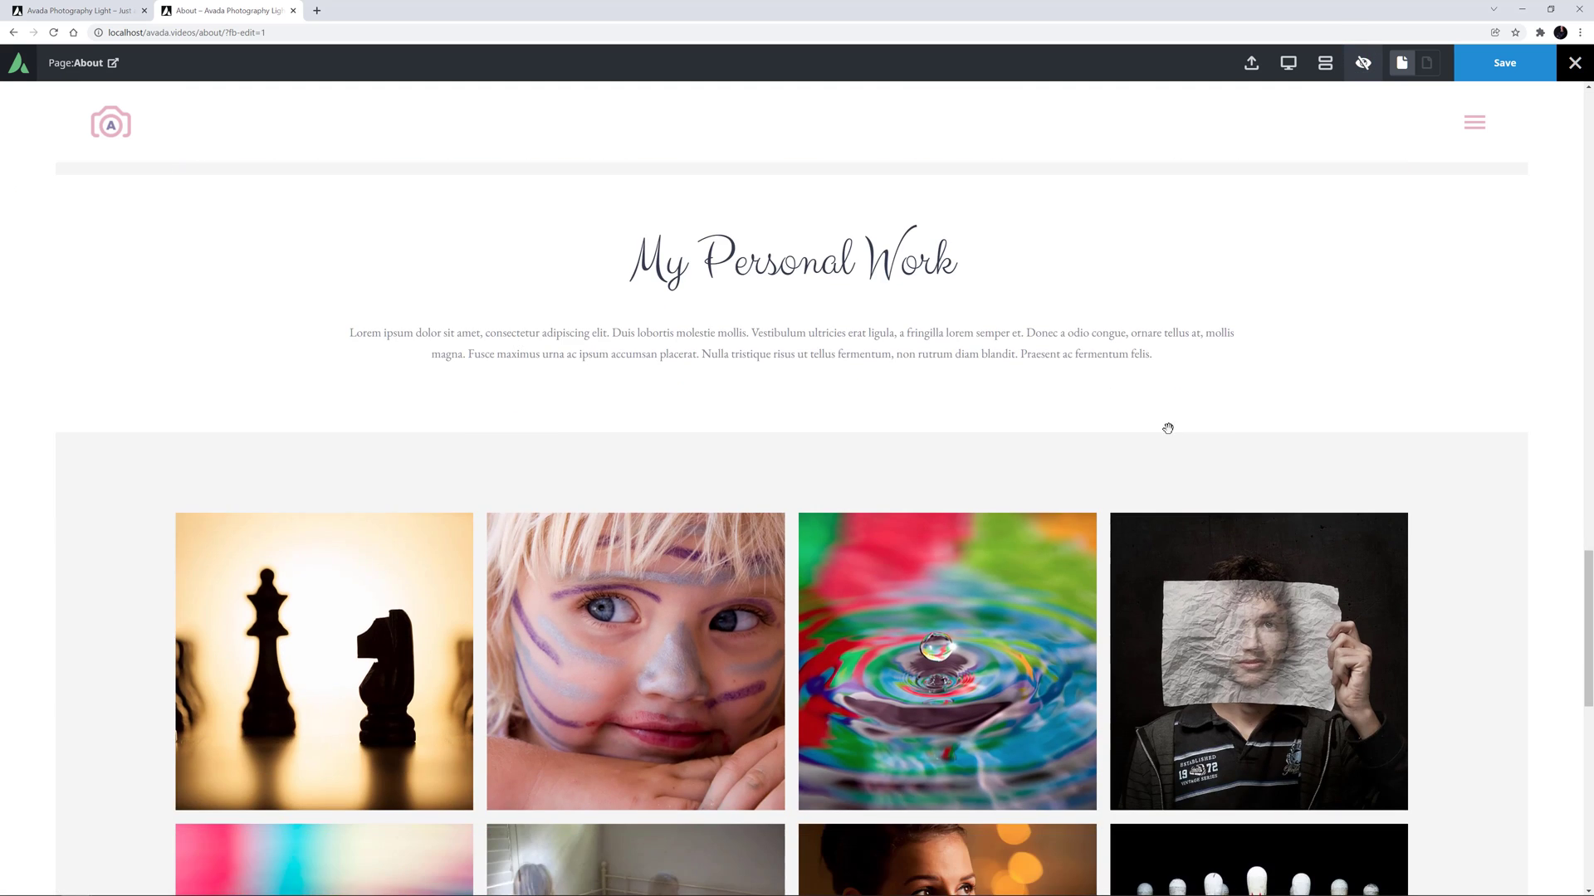
{"action": "left_click", "coordinate": [300, 691]}
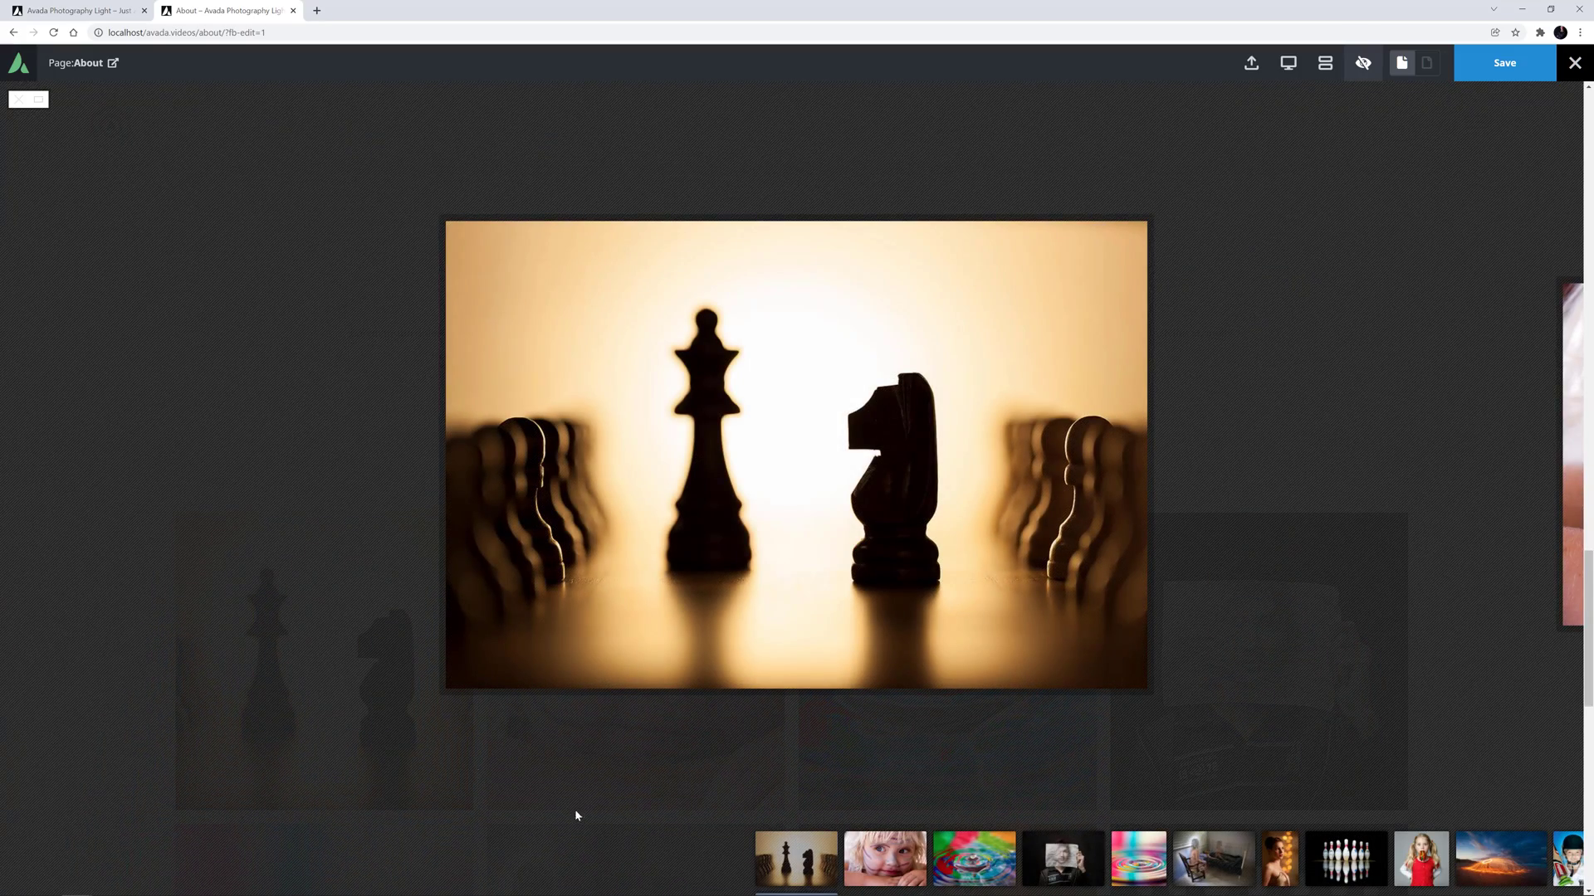
{"action": "left_click", "coordinate": [884, 873]}
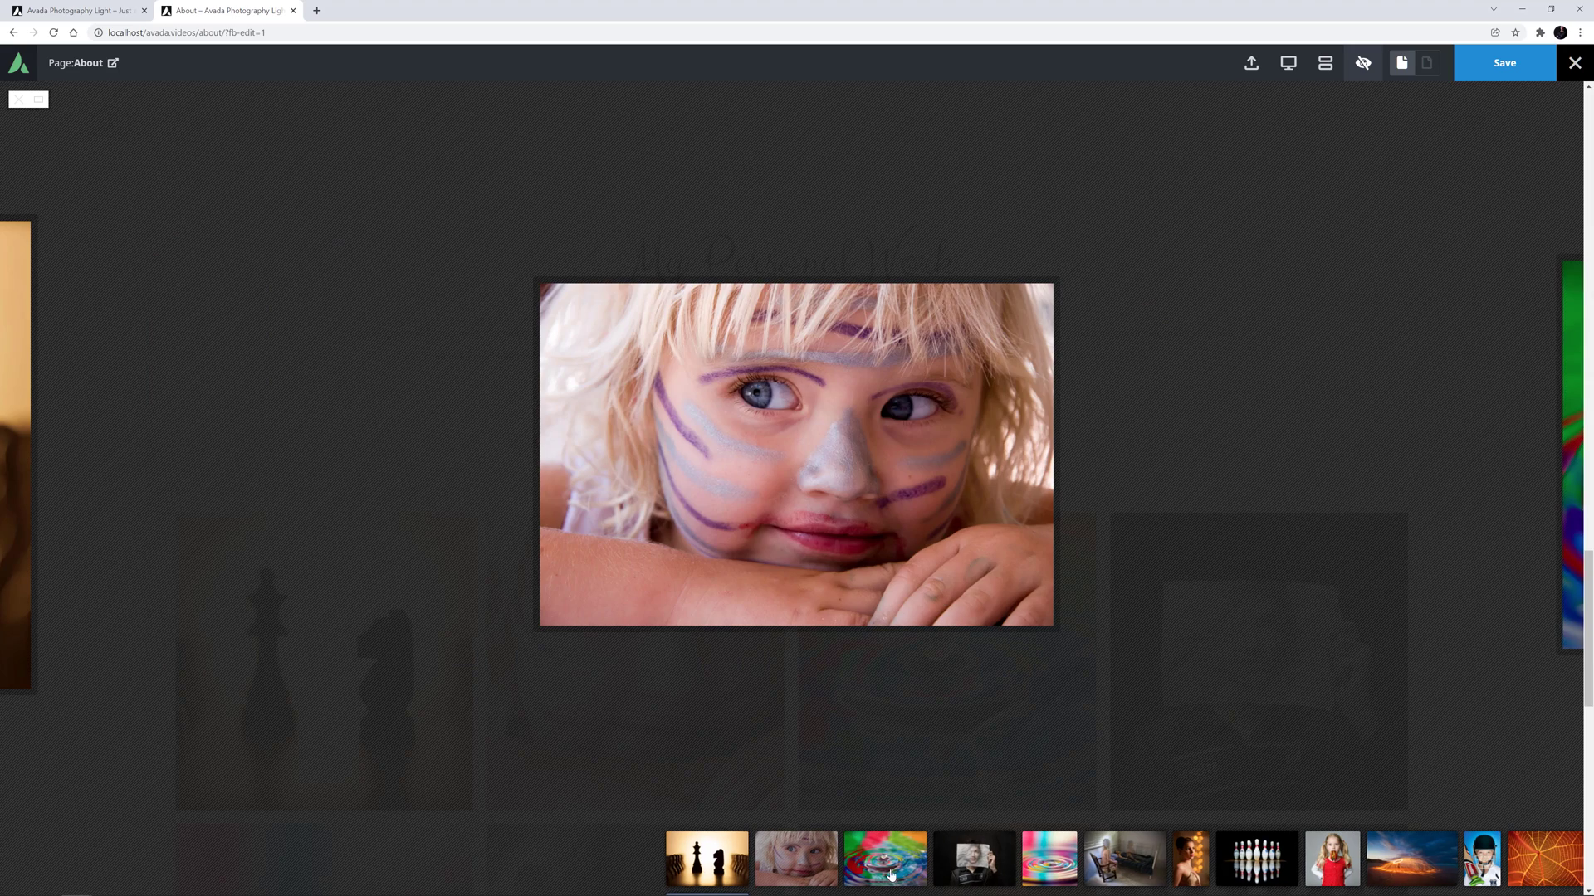
{"action": "left_click", "coordinate": [884, 873]}
{"action": "left_click", "coordinate": [1043, 867]}
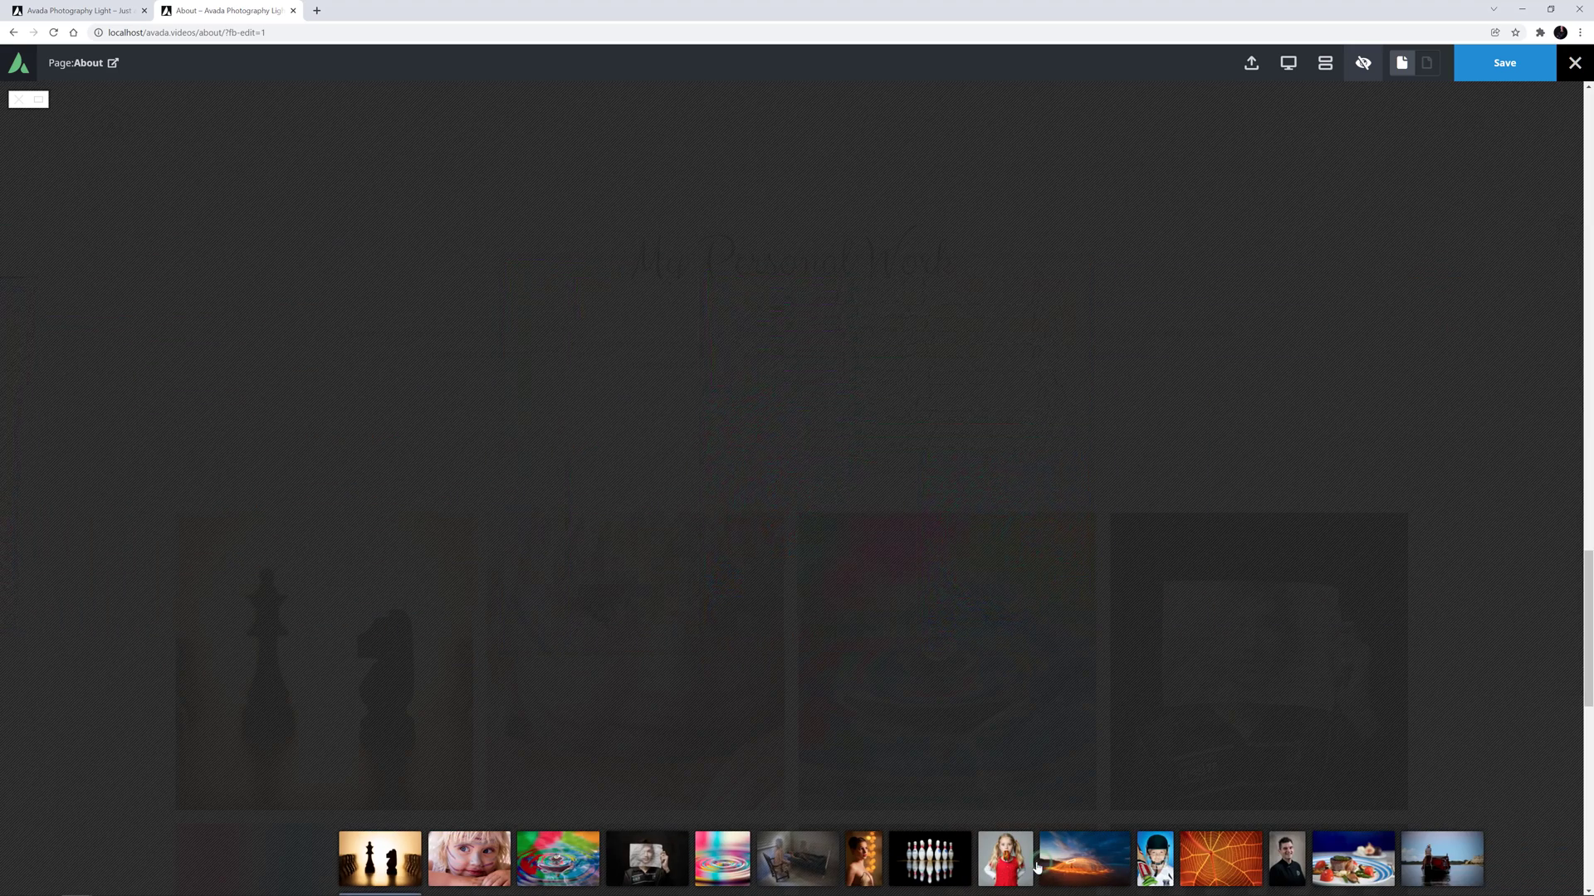
{"action": "left_click", "coordinate": [1080, 871]}
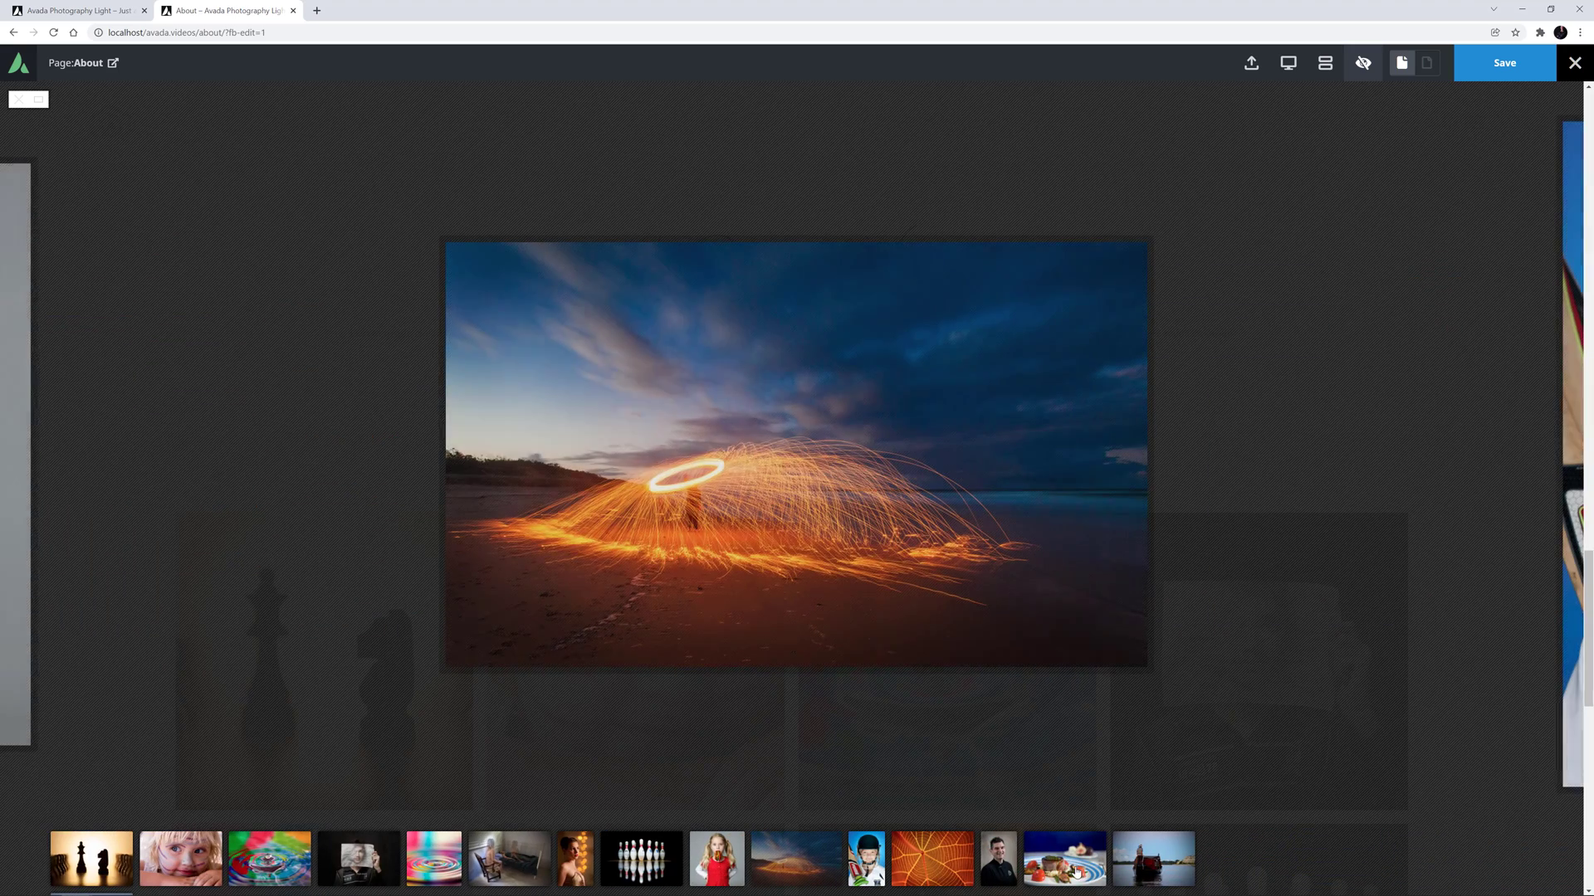
{"action": "left_click", "coordinate": [189, 528]}
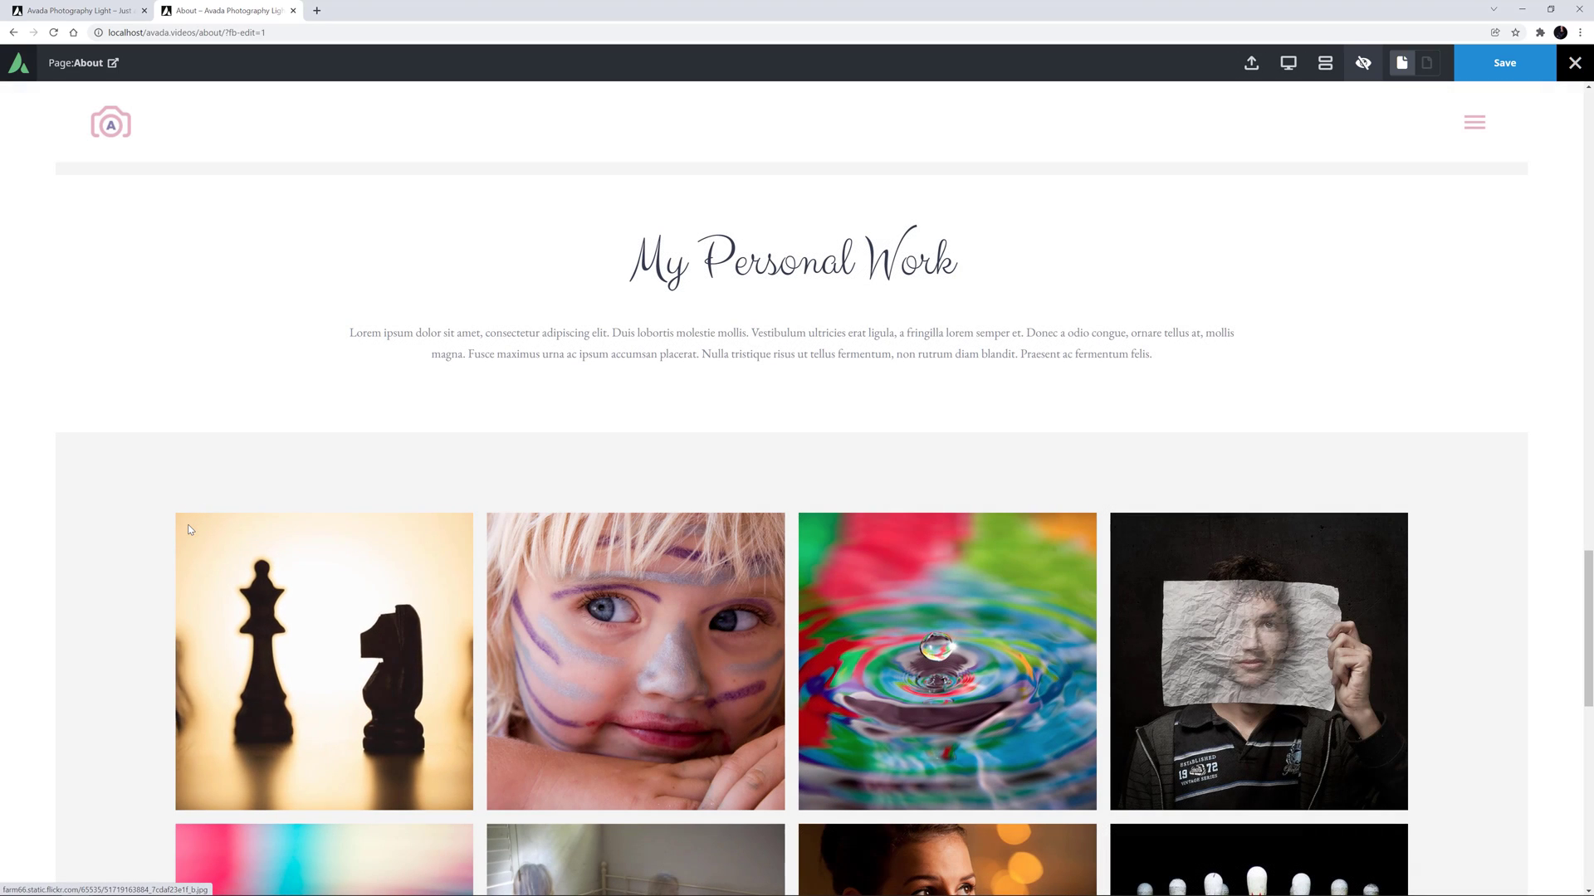